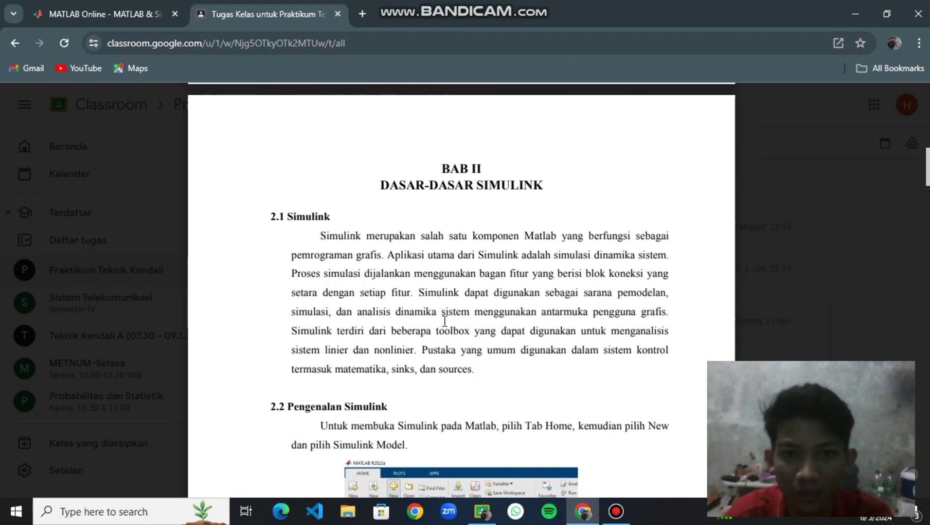
# Read sections 2.1 Simulink and 2.2 Pengenalan Simulink in the module PDF, covering how to open a new Simulink model from MATLAB
pyautogui.scroll(1, 444, 321)
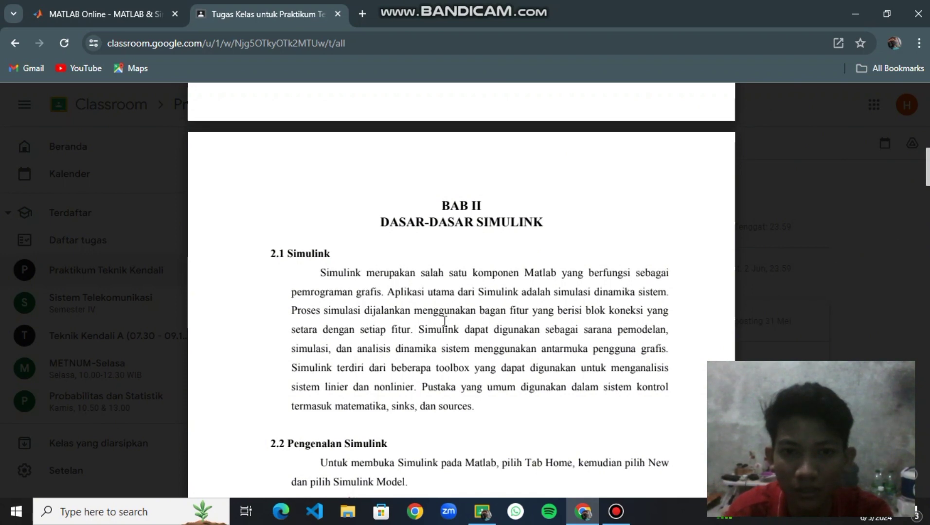
pyautogui.scroll(-1, 444, 321)
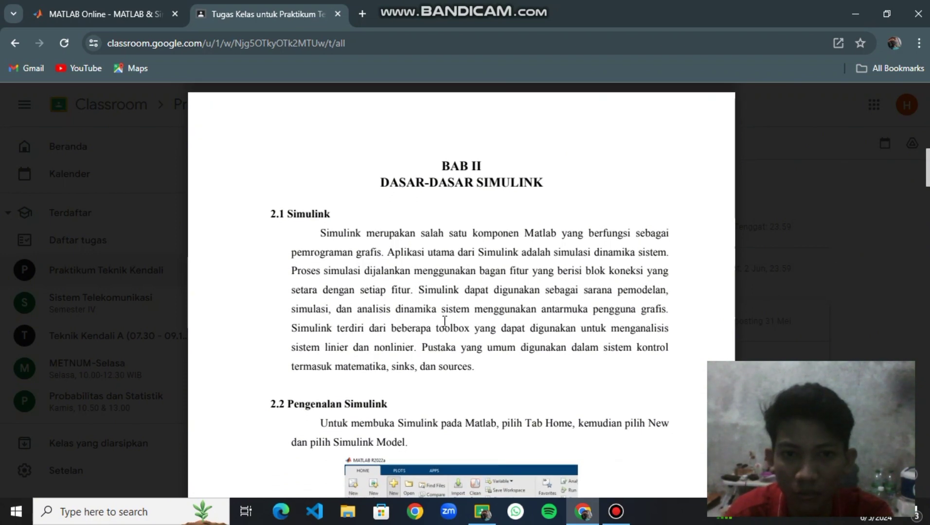
pyautogui.scroll(-1, 445, 321)
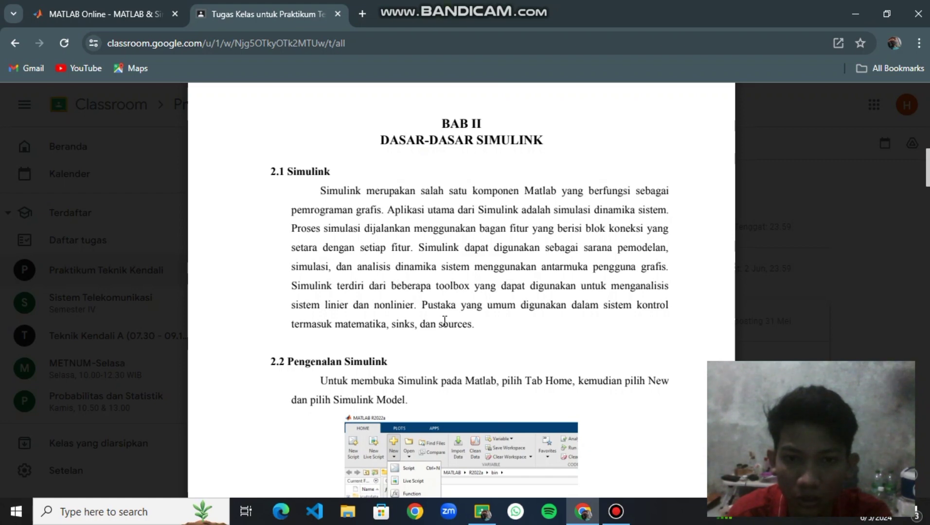
pyautogui.scroll(-3, 444, 321)
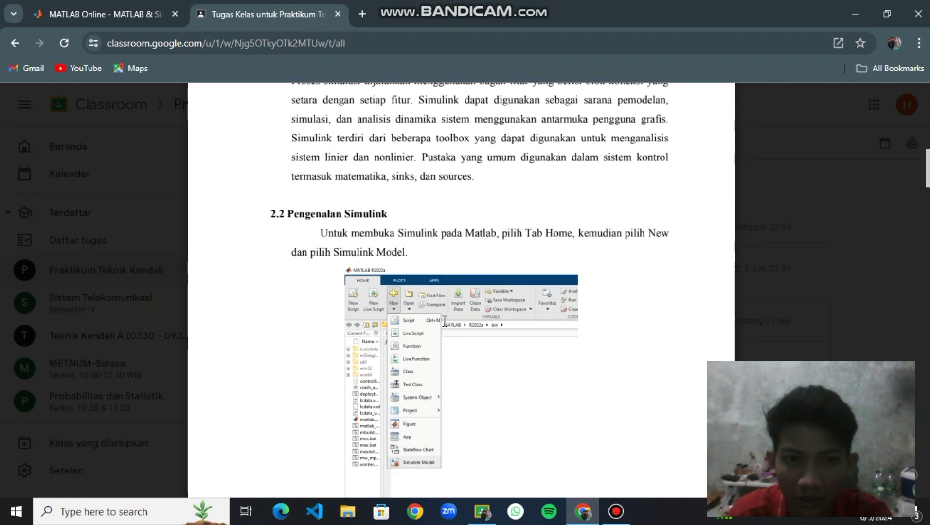
pyautogui.scroll(-1, 444, 321)
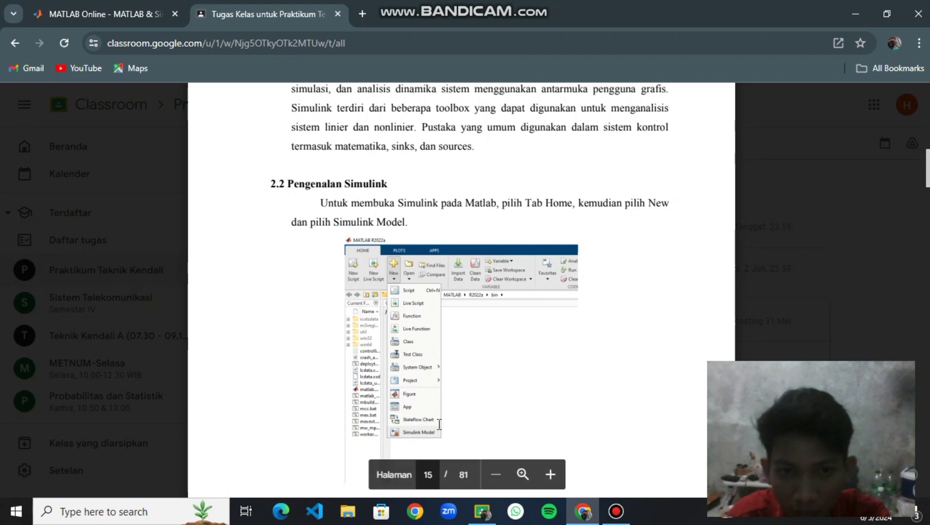
pyautogui.scroll(-1, 439, 424)
pyautogui.scroll(-3, 433, 396)
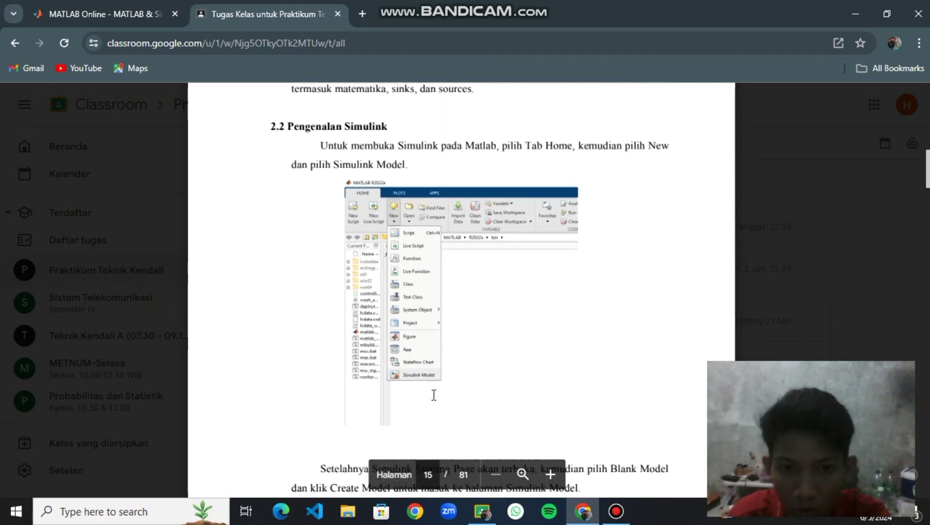
pyautogui.scroll(-1, 434, 395)
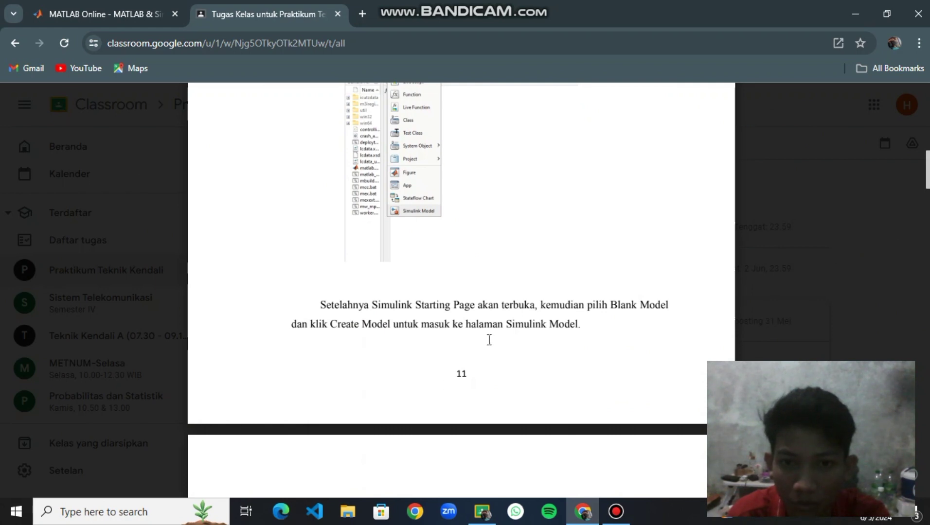
# Examine the module's Simulink Start Page figure and the blank model window figure for creating a Blank Model
pyautogui.scroll(-4, 489, 339)
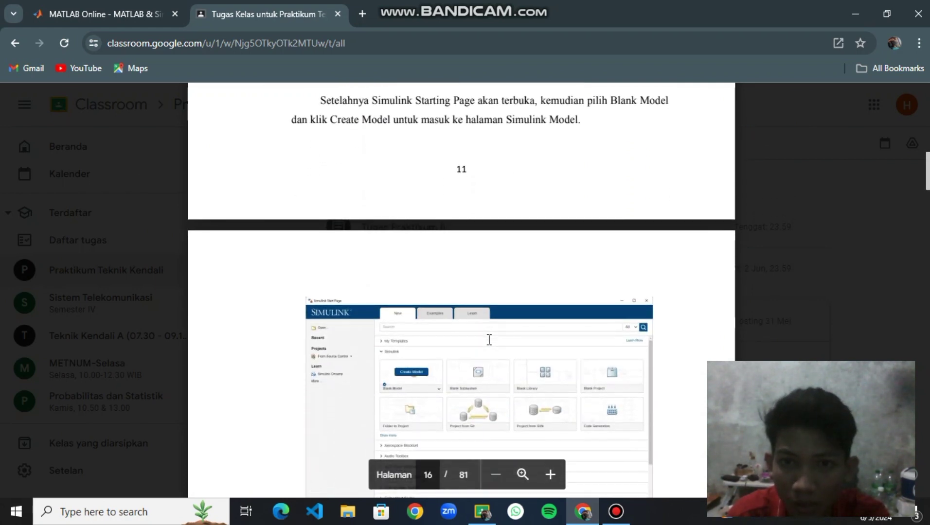
pyautogui.scroll(-1, 482, 369)
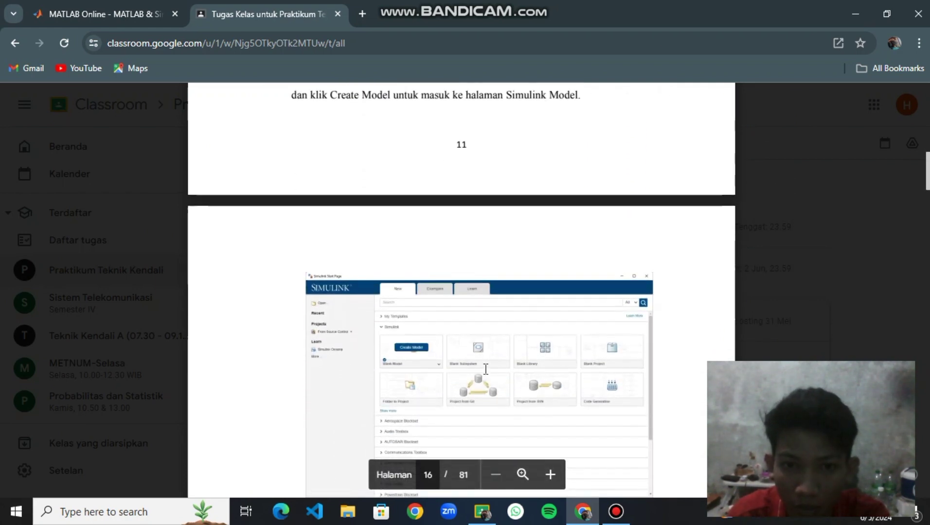
pyautogui.scroll(1, 420, 351)
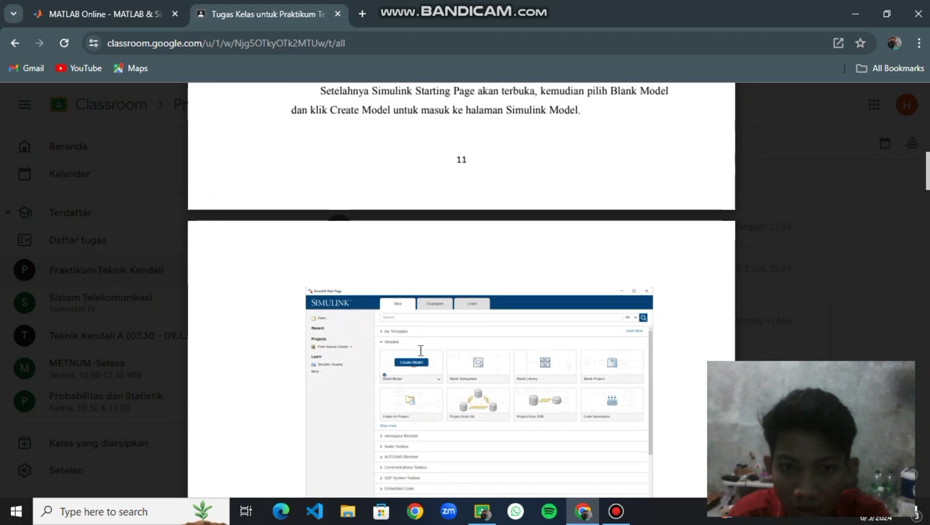
pyautogui.scroll(-1, 421, 351)
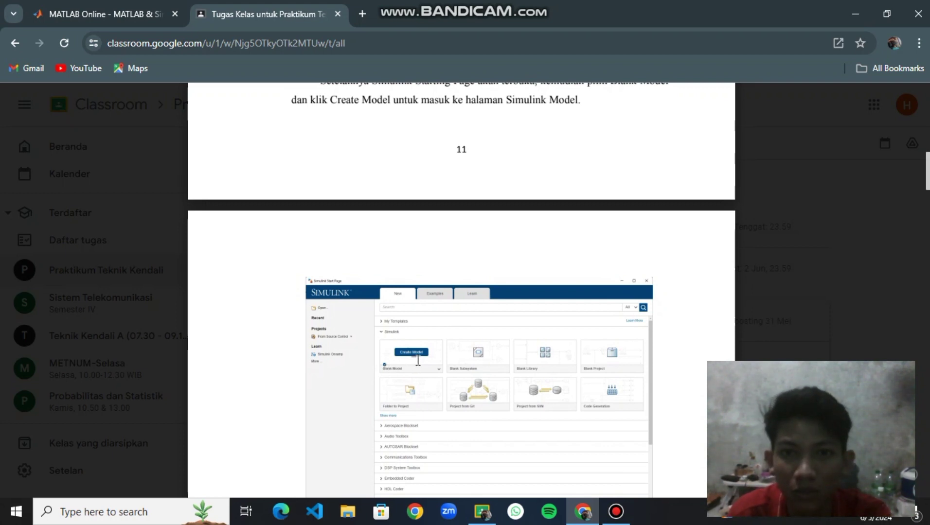
pyautogui.scroll(-5, 418, 360)
pyautogui.scroll(-2, 418, 361)
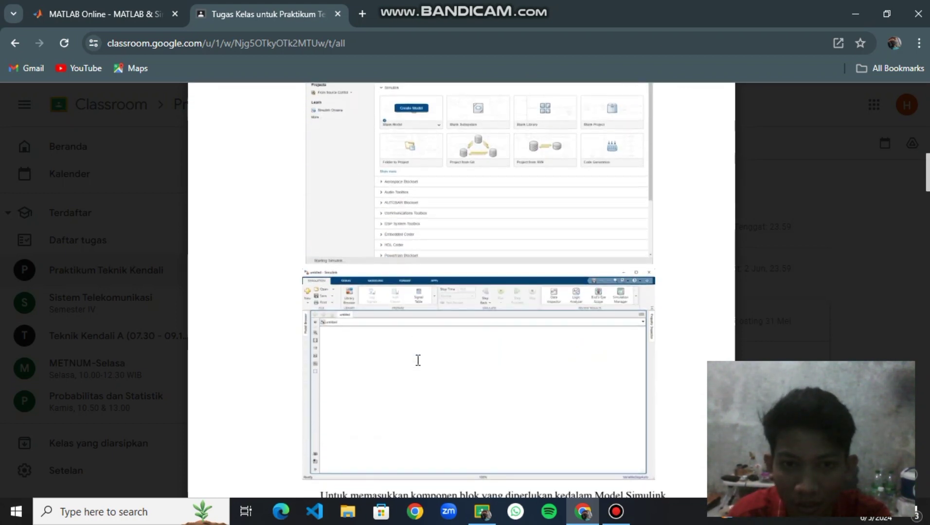
pyautogui.scroll(9, 418, 360)
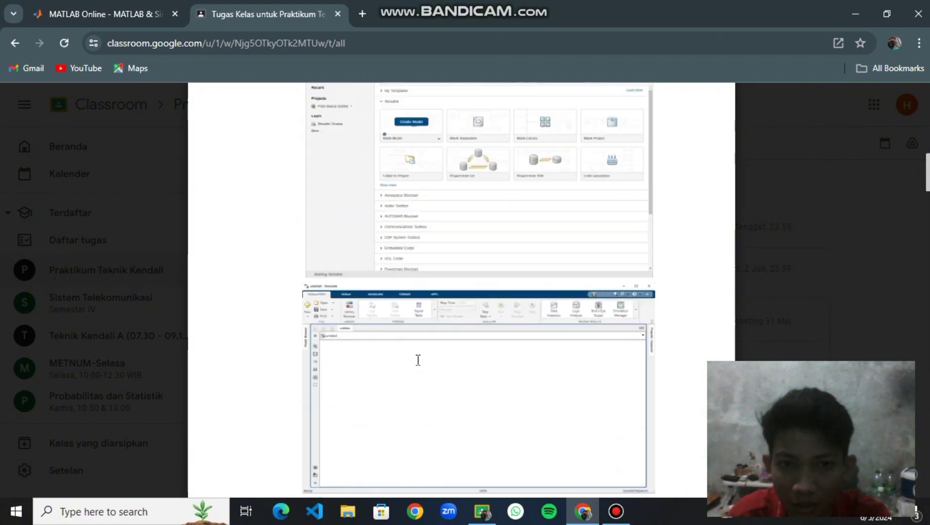
pyautogui.scroll(-10, 418, 361)
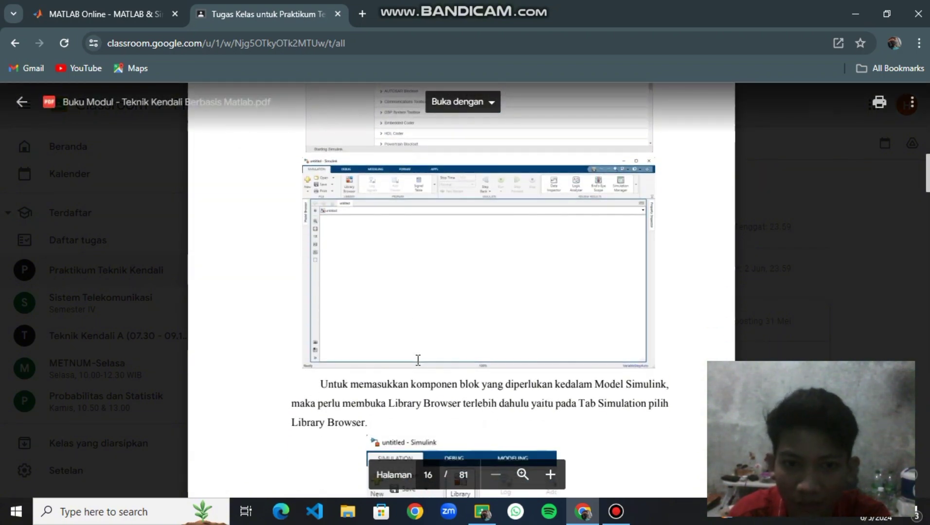
# Read the module's Library Browser instructions and its list of common block classes, from Sources to Math Operations
pyautogui.scroll(-2, 418, 360)
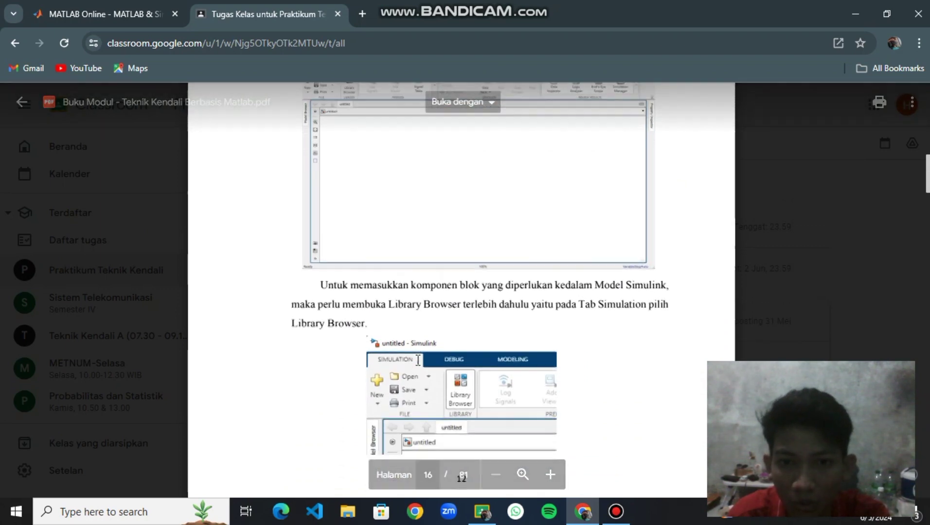
pyautogui.scroll(-3, 417, 360)
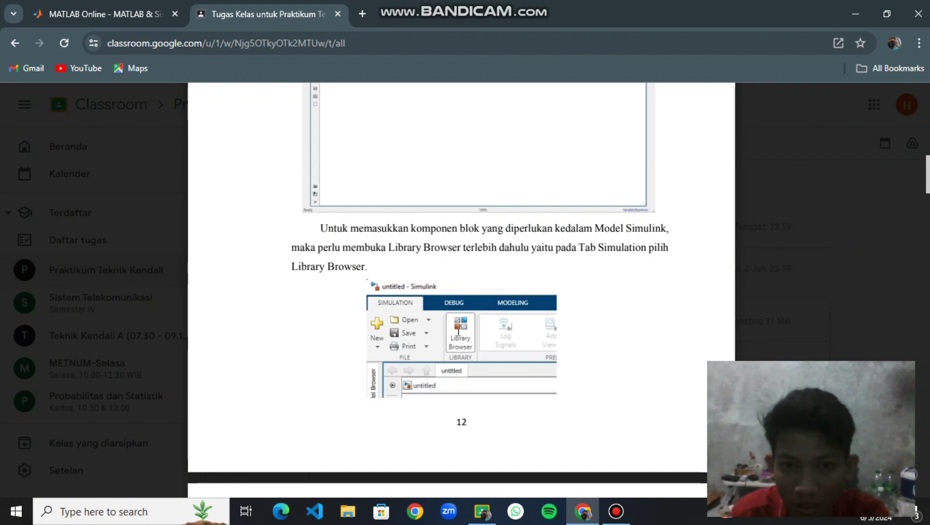
pyautogui.scroll(-1, 462, 350)
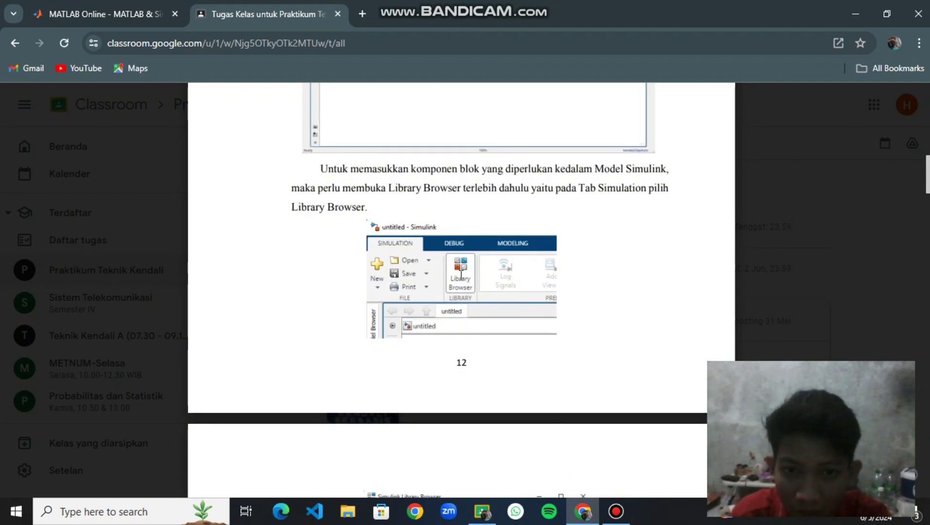
pyautogui.scroll(-3, 481, 299)
pyautogui.scroll(-2, 481, 299)
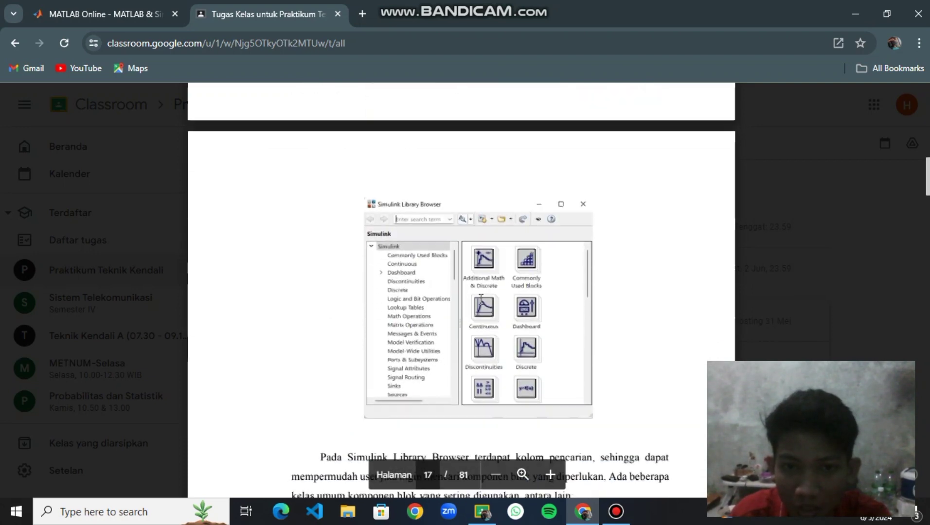
pyautogui.scroll(-3, 489, 277)
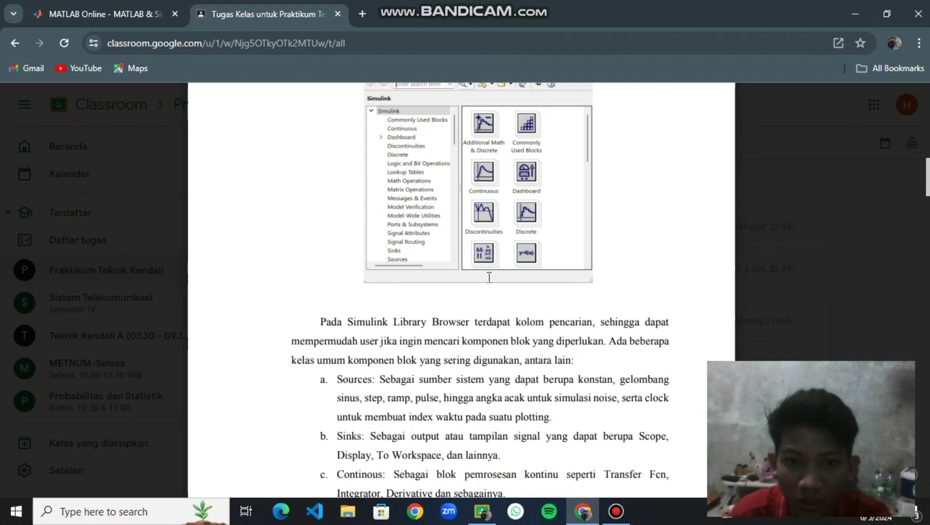
pyautogui.scroll(-2, 489, 277)
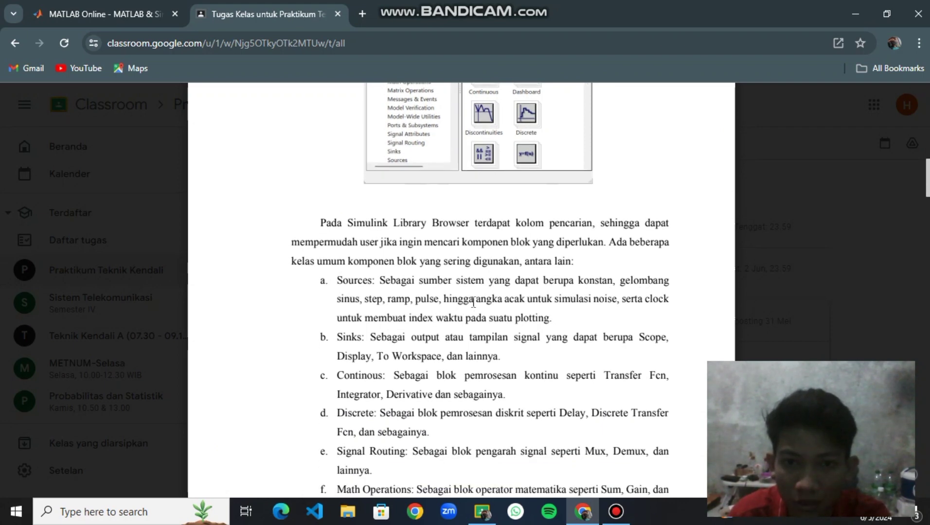
pyautogui.scroll(-1, 573, 297)
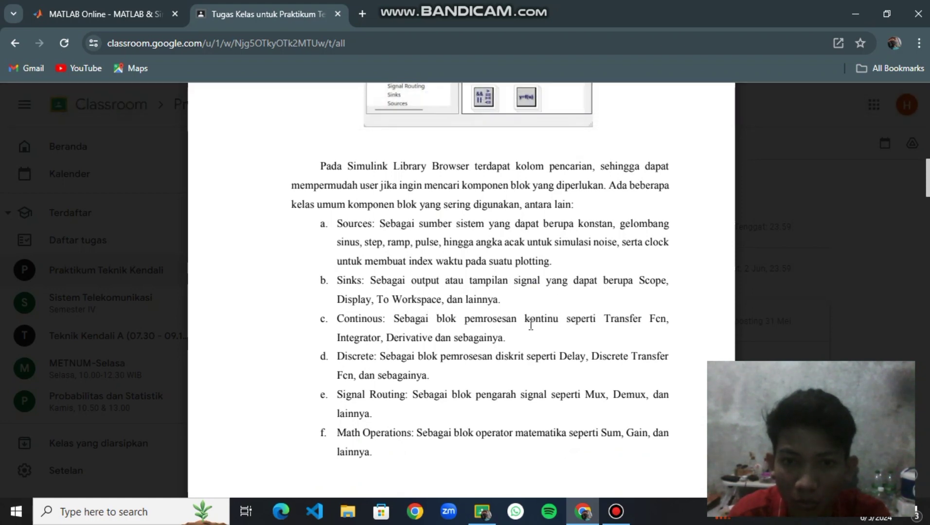
pyautogui.scroll(-1, 472, 324)
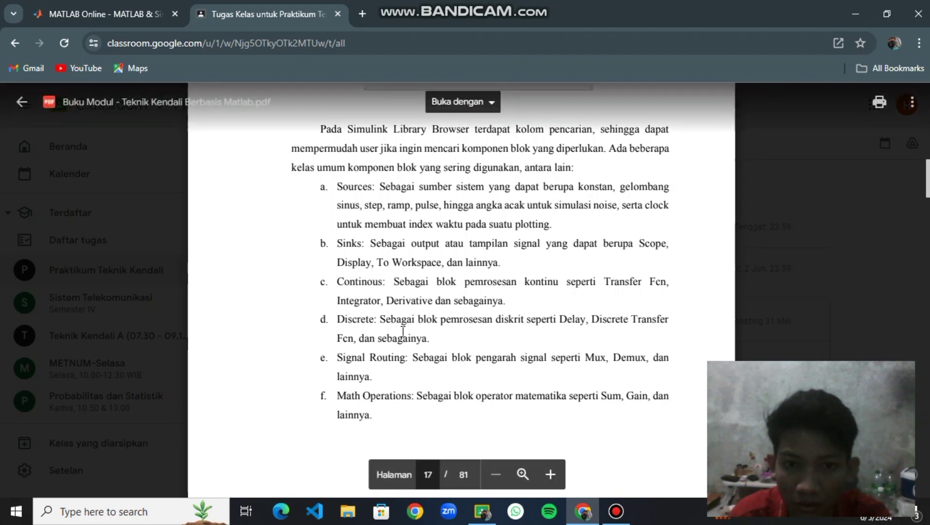
pyautogui.scroll(-1, 446, 326)
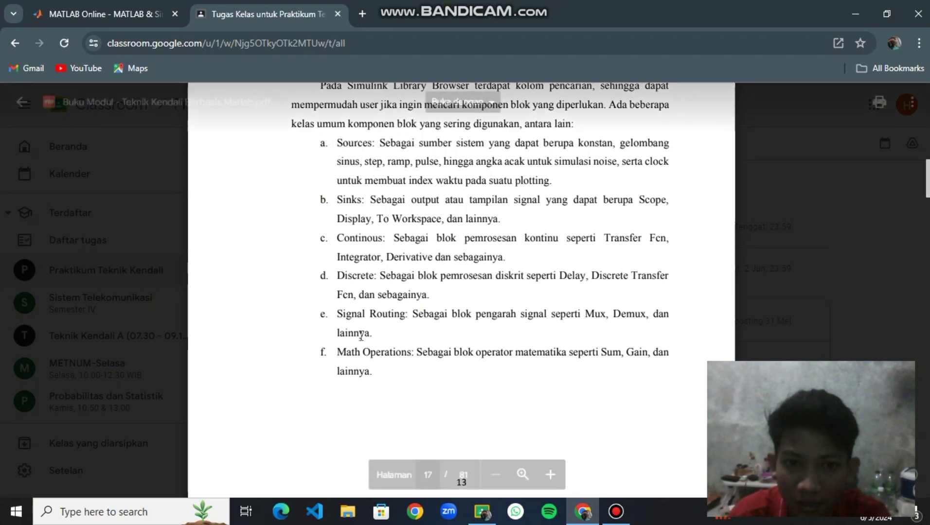
pyautogui.scroll(-1, 451, 331)
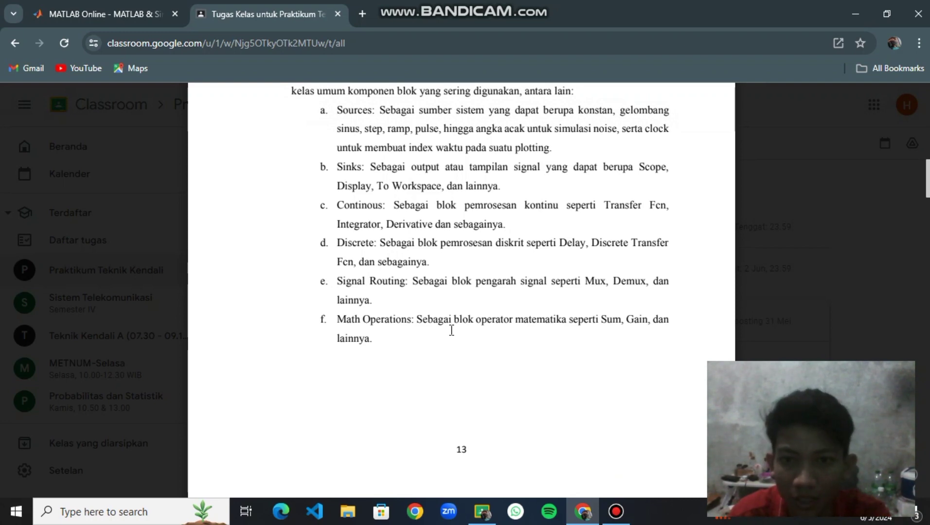
pyautogui.scroll(-1, 452, 331)
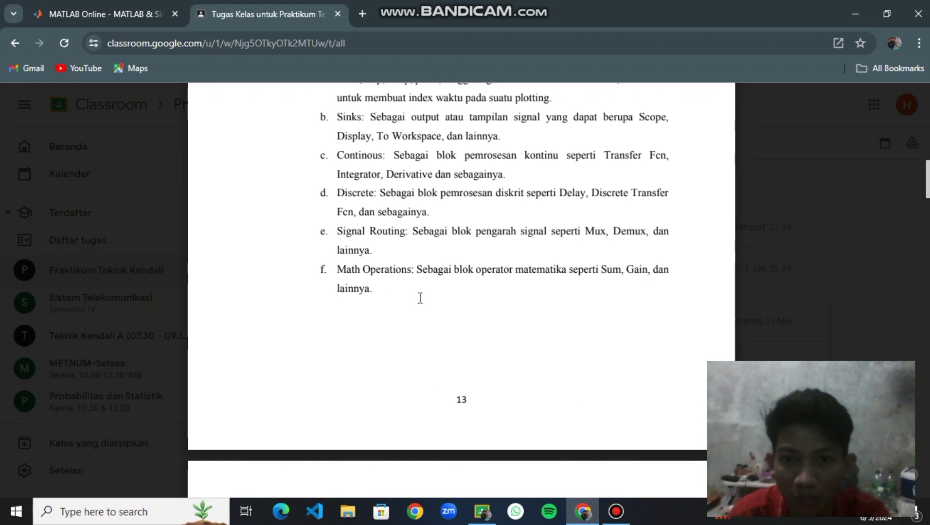
# Read section 2.3 on Simulink blocks in control engineering, covering the Constant, Step, Ramp, Sine Wave and Clock blocks
pyautogui.scroll(-5, 420, 298)
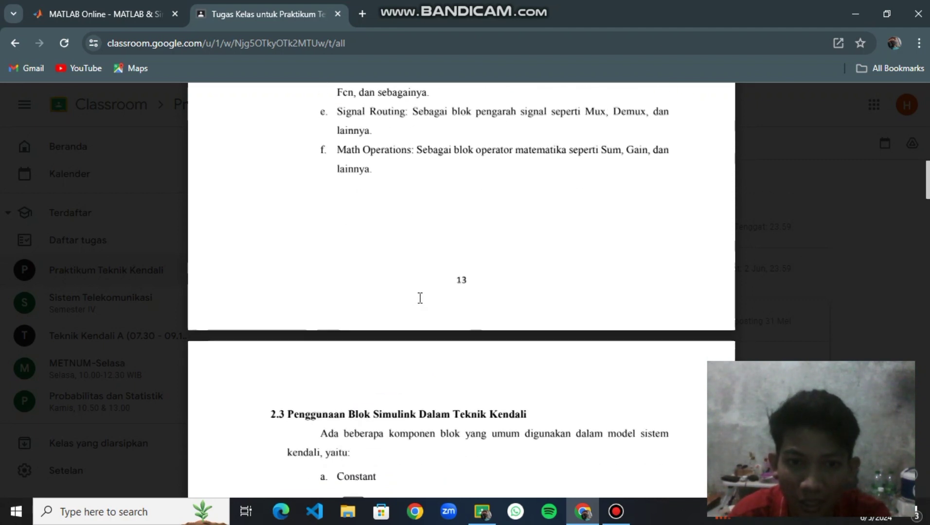
pyautogui.scroll(-1, 420, 298)
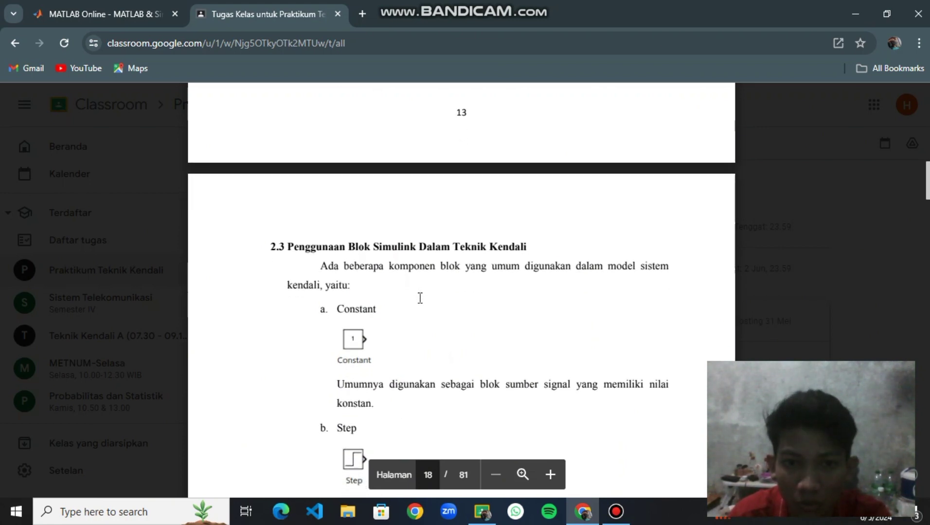
pyautogui.scroll(-1, 420, 298)
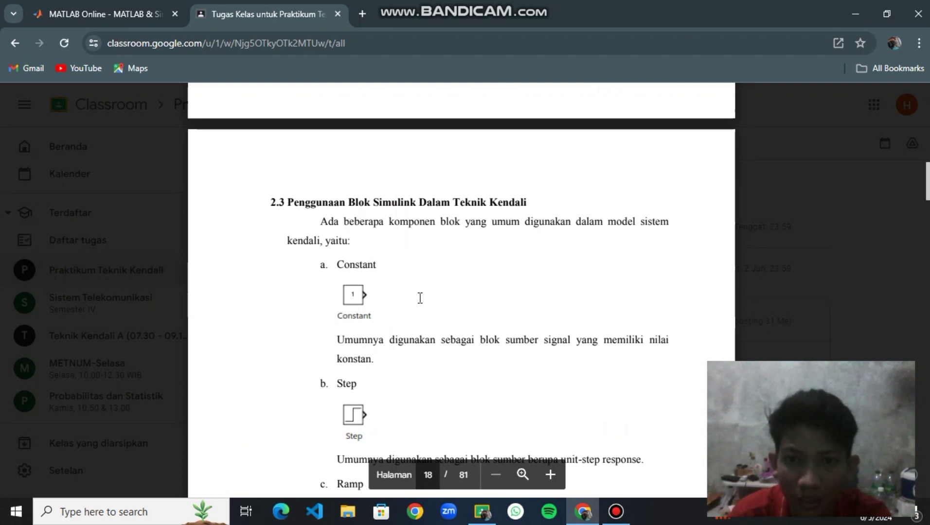
pyautogui.scroll(-2, 420, 298)
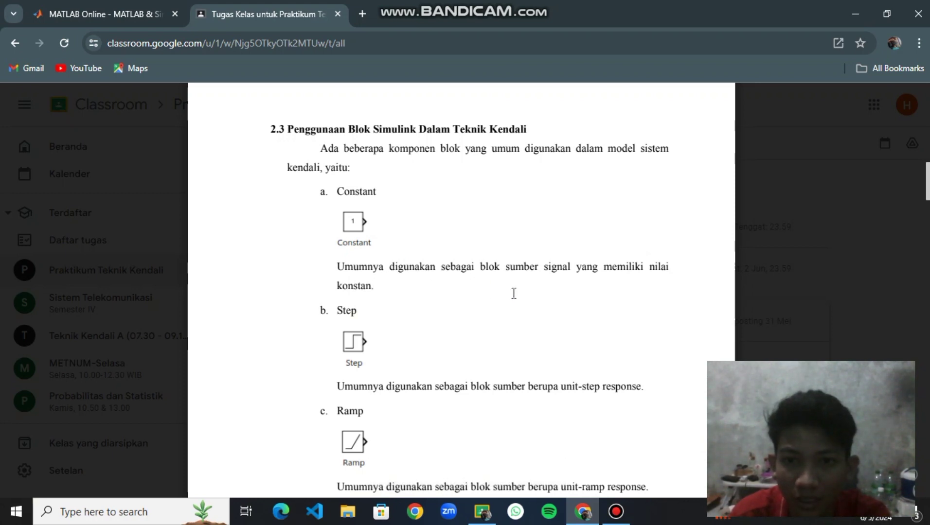
pyautogui.scroll(-3, 513, 294)
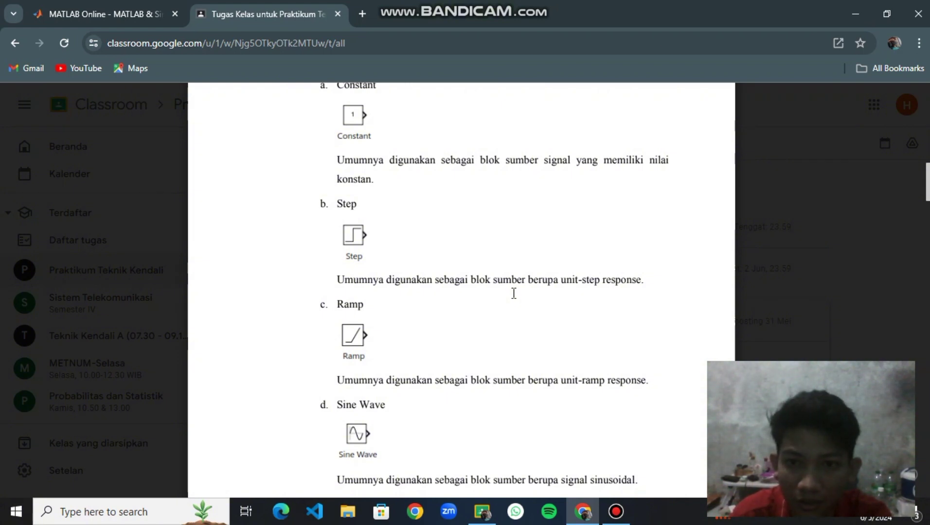
pyautogui.scroll(-1, 513, 293)
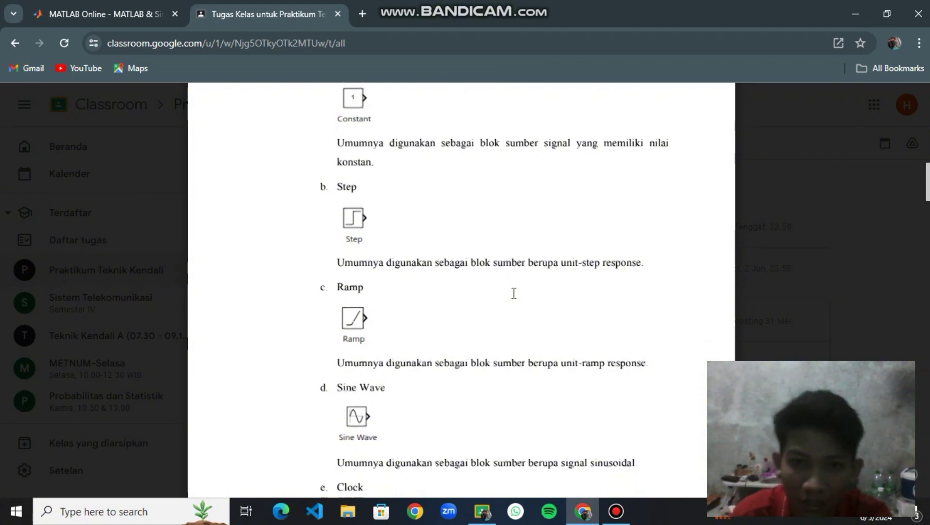
pyautogui.scroll(-1, 513, 293)
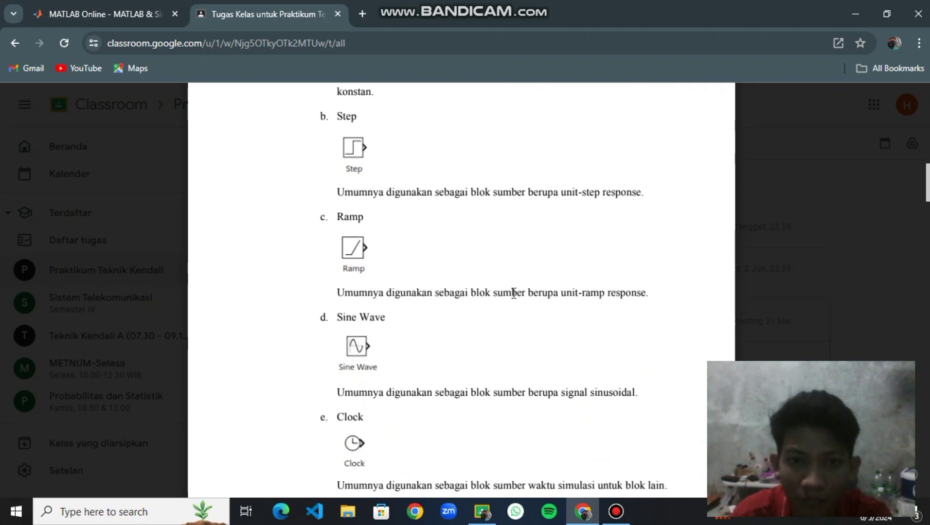
pyautogui.scroll(-1, 514, 294)
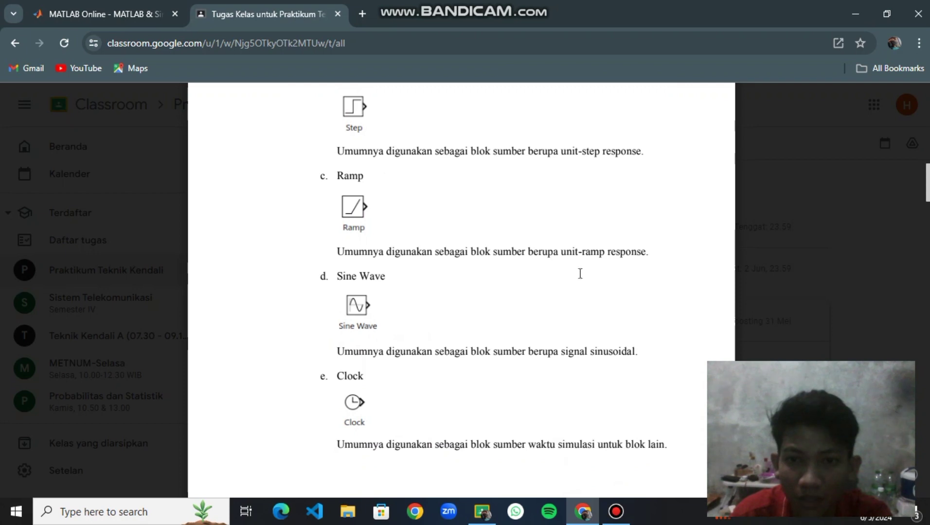
pyautogui.scroll(-1, 482, 311)
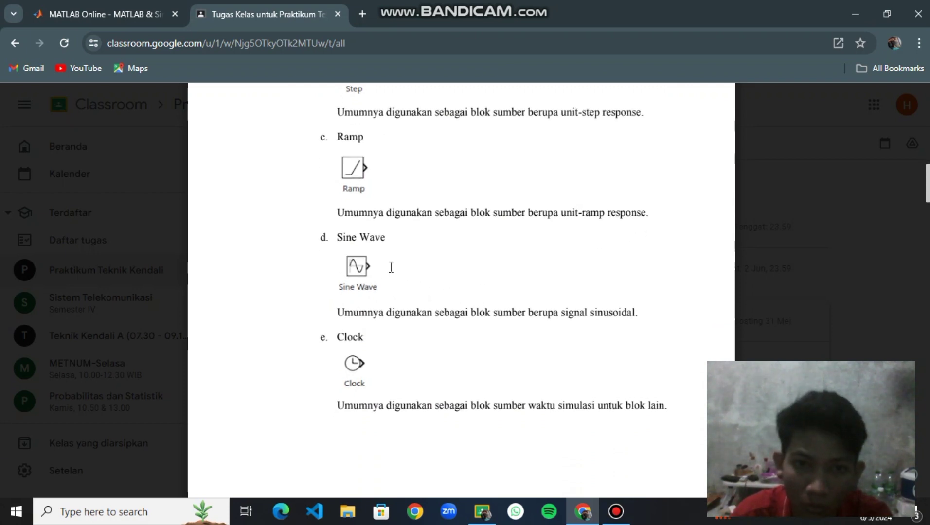
pyautogui.scroll(-1, 434, 340)
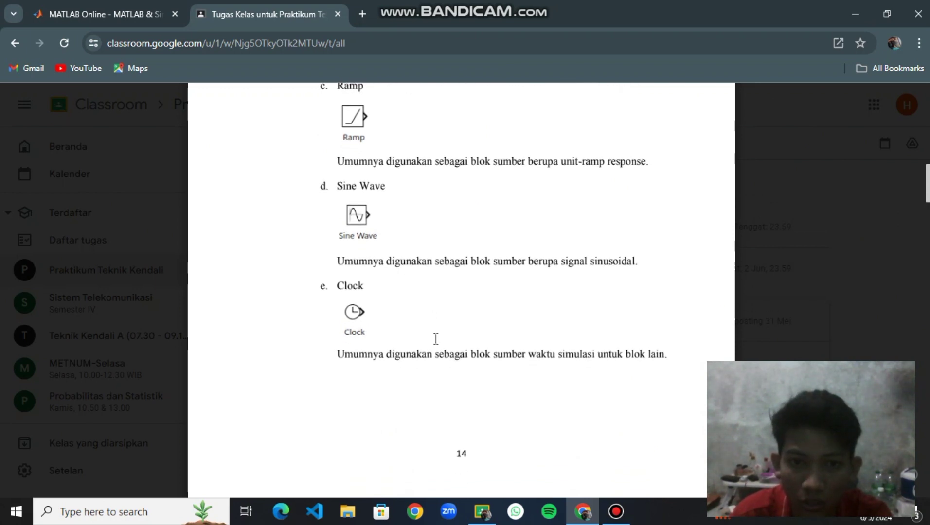
# Read the module's descriptions of the Pulse Generator, To Workspace, Scope, Mux and Gain blocks
pyautogui.scroll(-1, 436, 339)
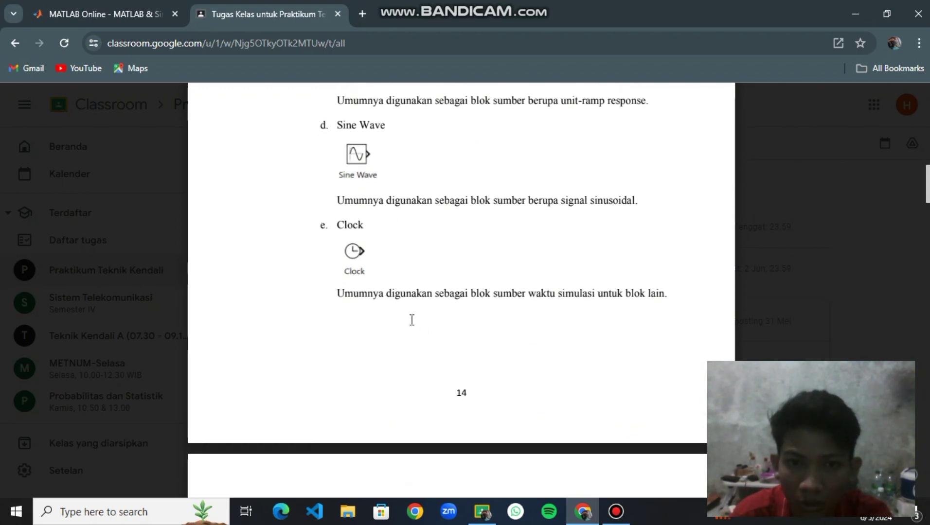
pyautogui.scroll(-4, 505, 331)
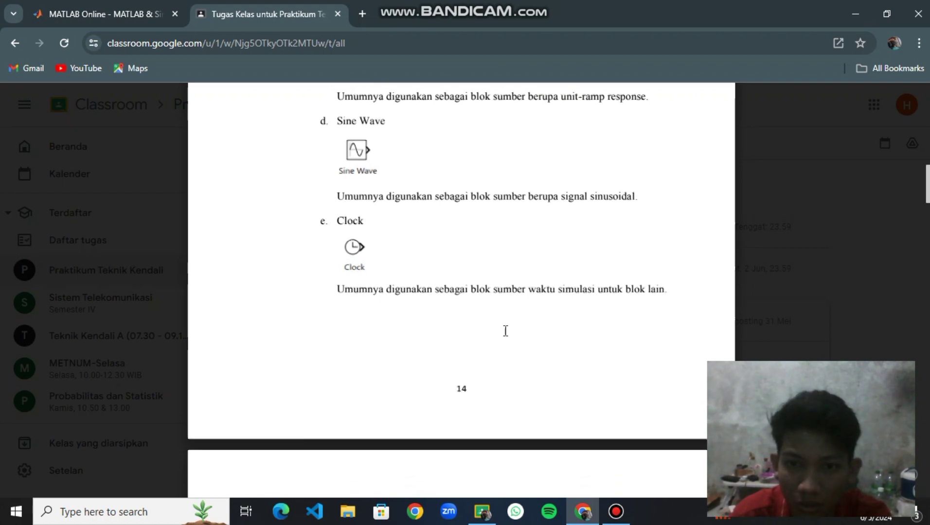
pyautogui.scroll(-1, 505, 330)
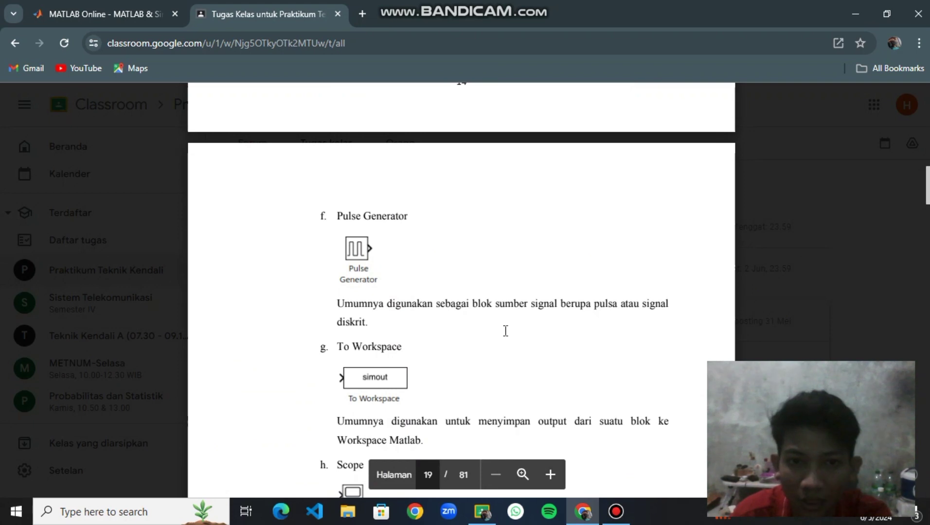
pyautogui.scroll(-1, 505, 331)
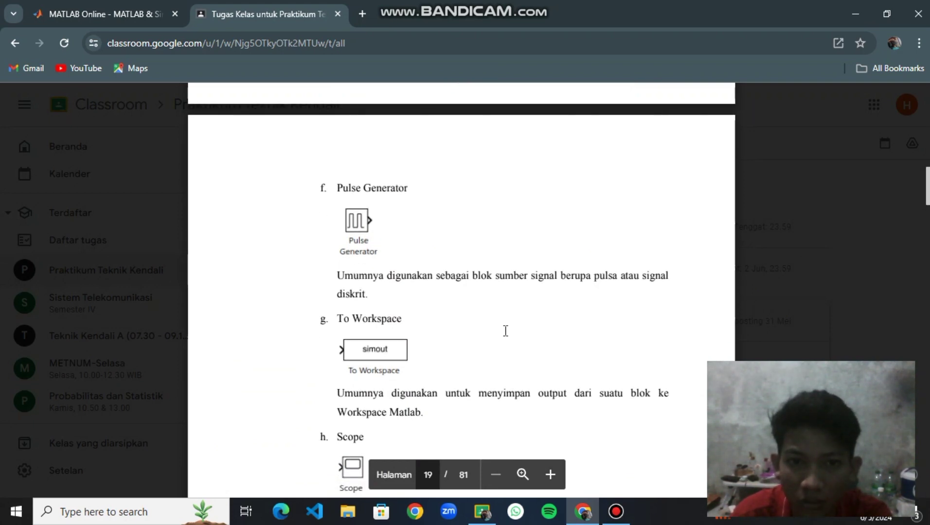
pyautogui.scroll(-1, 506, 331)
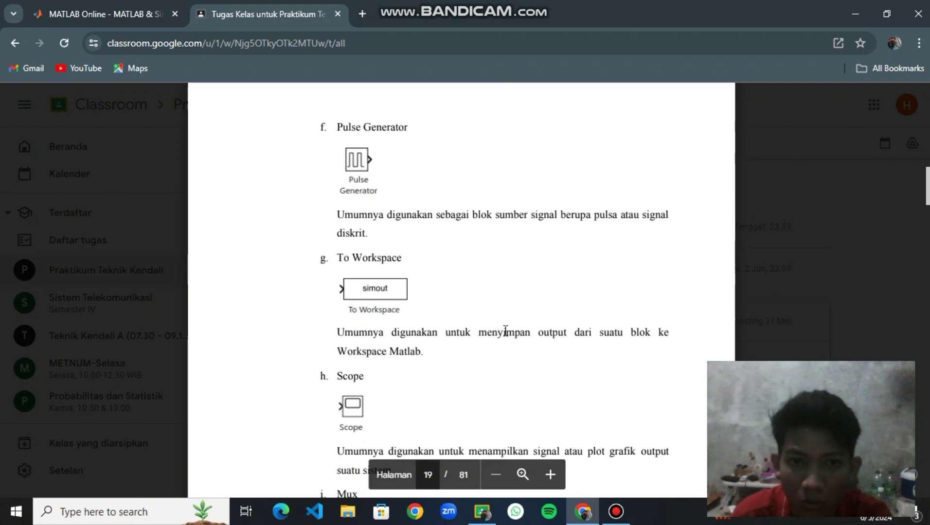
pyautogui.scroll(-1, 505, 331)
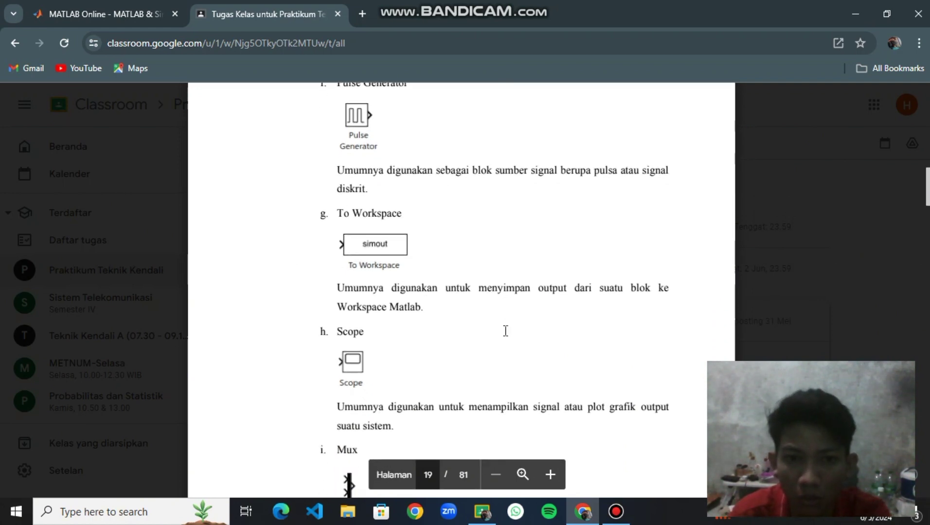
pyautogui.scroll(-1, 505, 330)
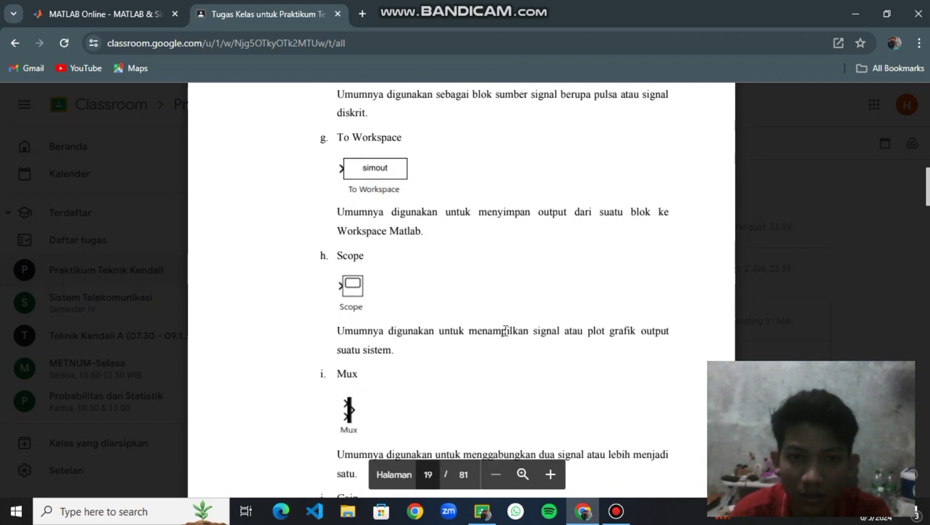
pyautogui.scroll(-1, 505, 330)
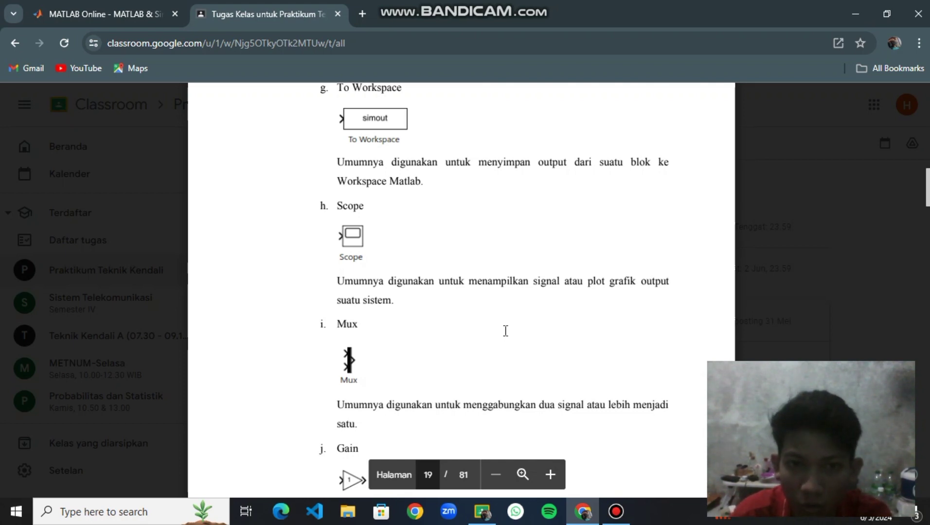
pyautogui.scroll(-1, 506, 330)
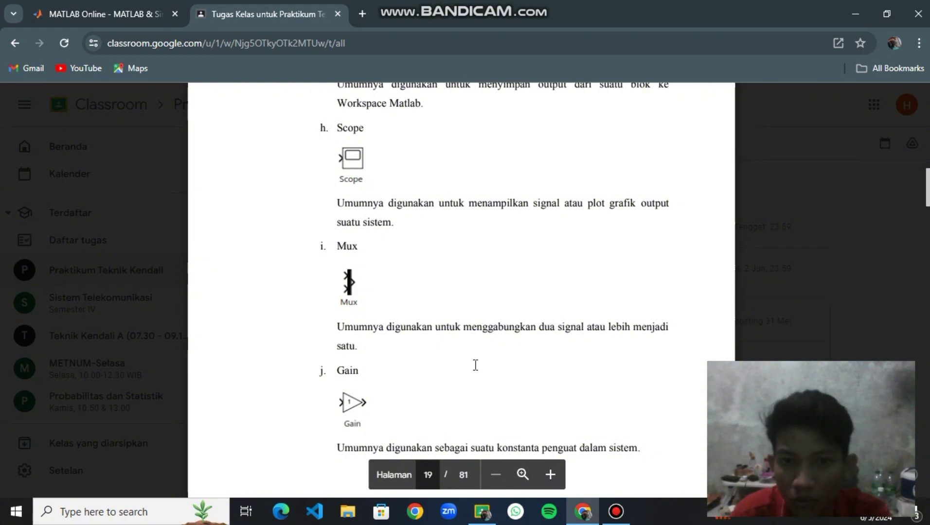
pyautogui.scroll(-2, 478, 364)
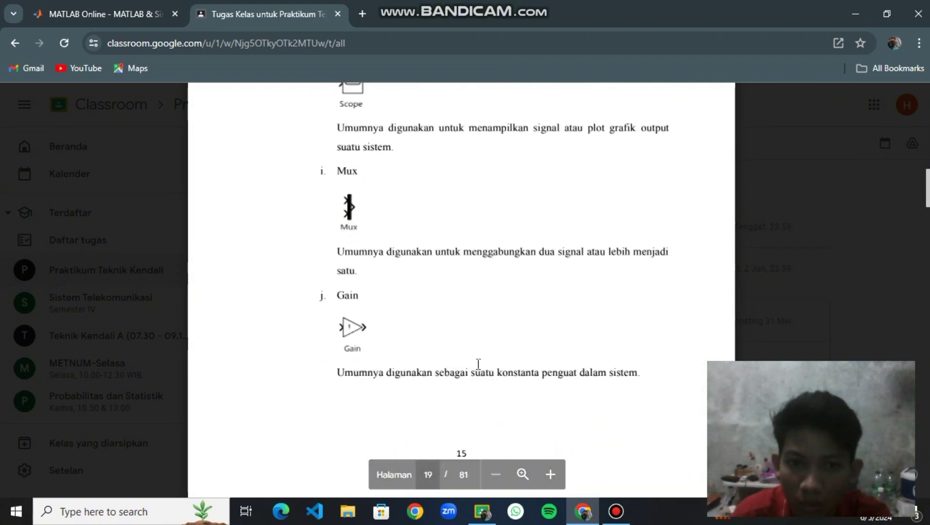
pyautogui.scroll(-1, 478, 365)
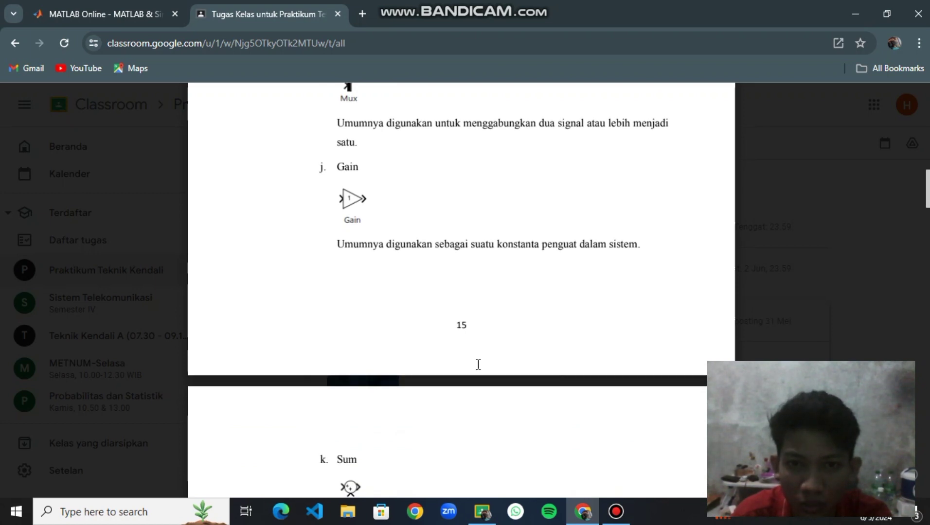
# Read the module's descriptions of the Sum, Transfer Fcn, Derivative, Integrator and PID Controller blocks
pyautogui.scroll(-3, 478, 364)
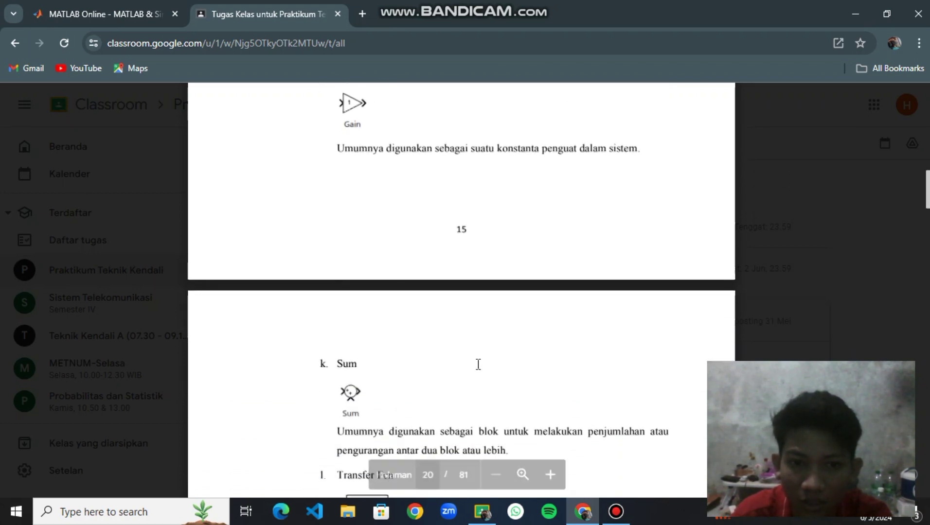
pyautogui.scroll(-1, 478, 364)
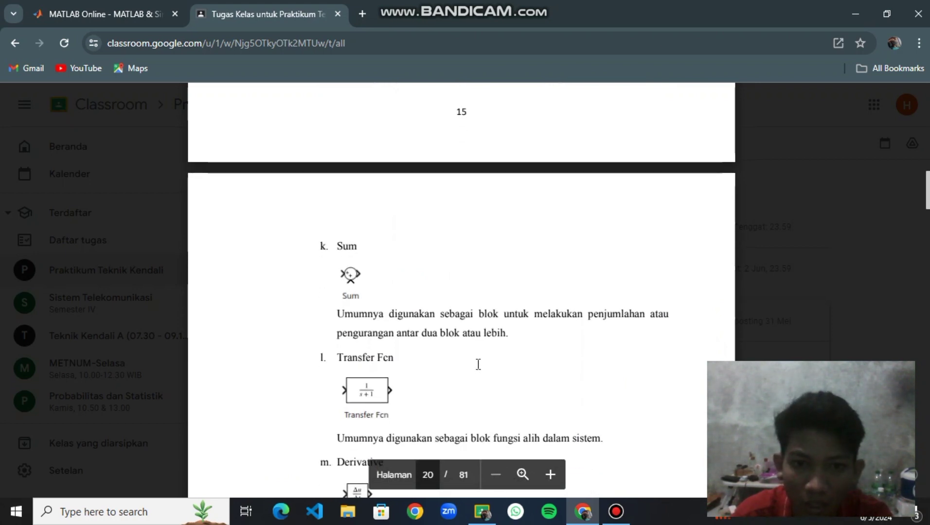
pyautogui.scroll(-3, 478, 364)
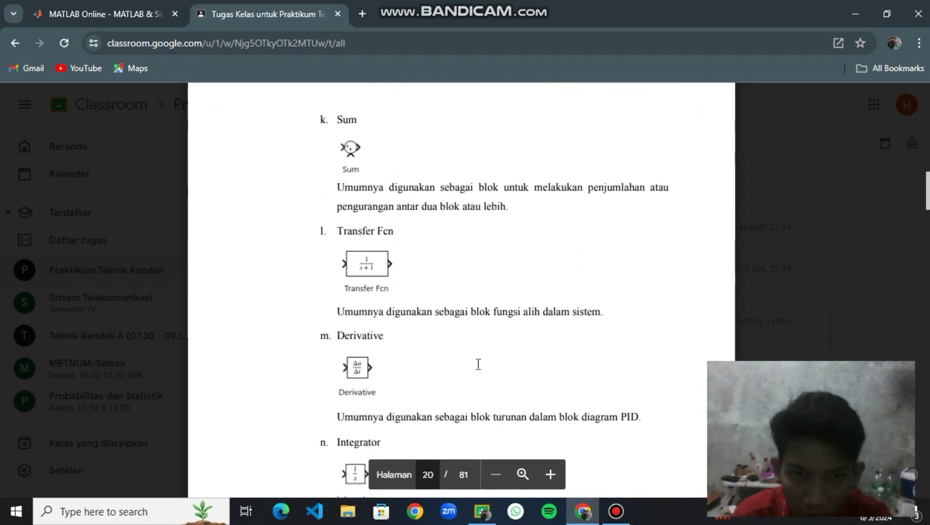
pyautogui.scroll(-1, 478, 364)
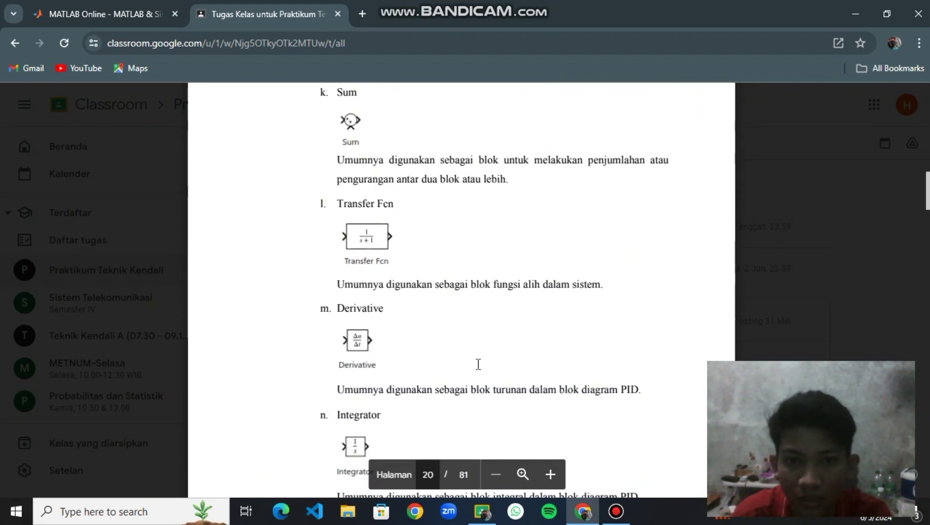
pyautogui.scroll(-3, 478, 364)
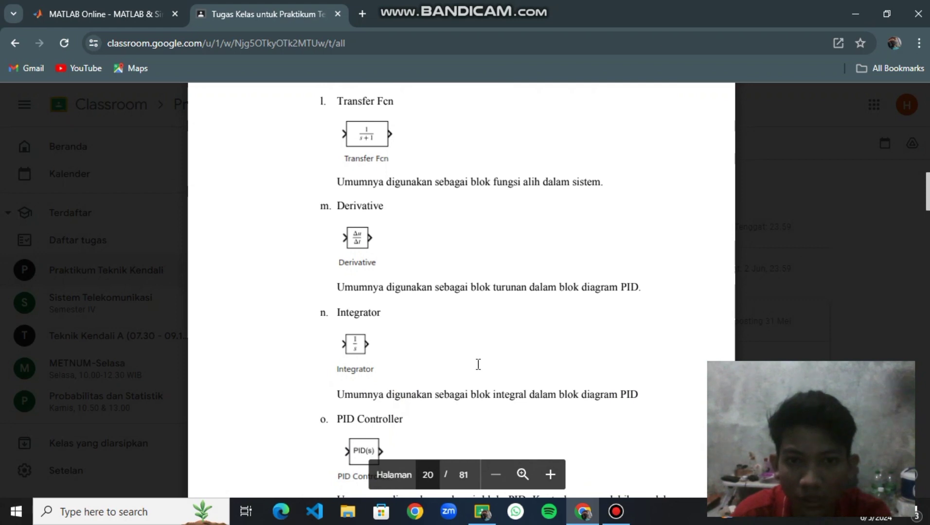
pyautogui.scroll(-1, 478, 365)
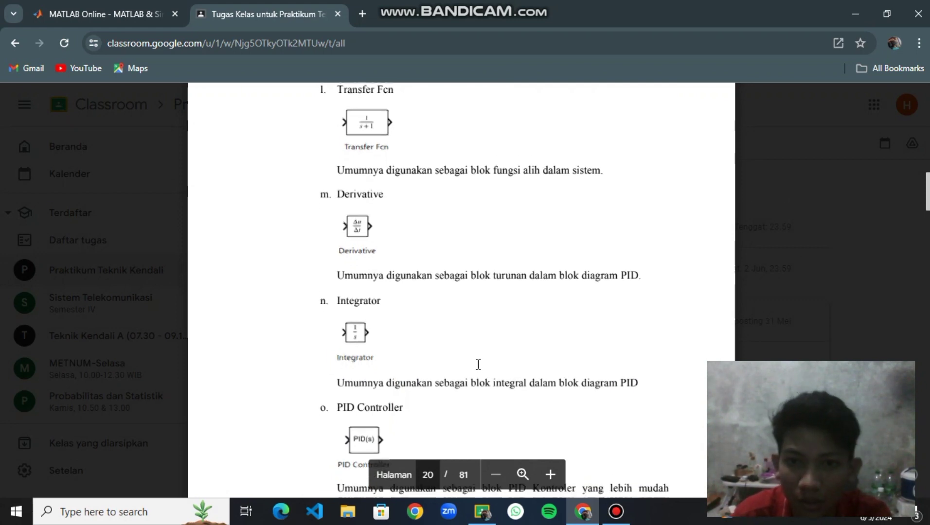
pyautogui.scroll(-2, 478, 365)
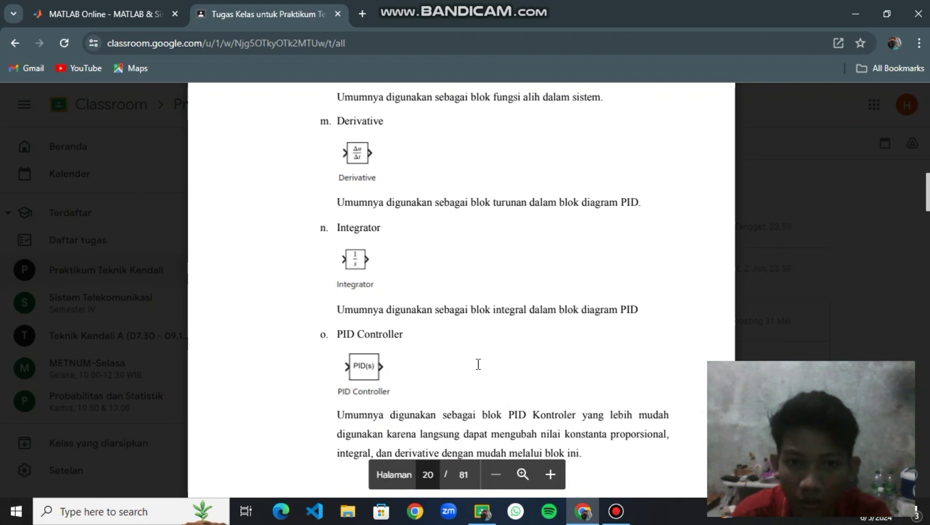
pyautogui.scroll(-2, 478, 364)
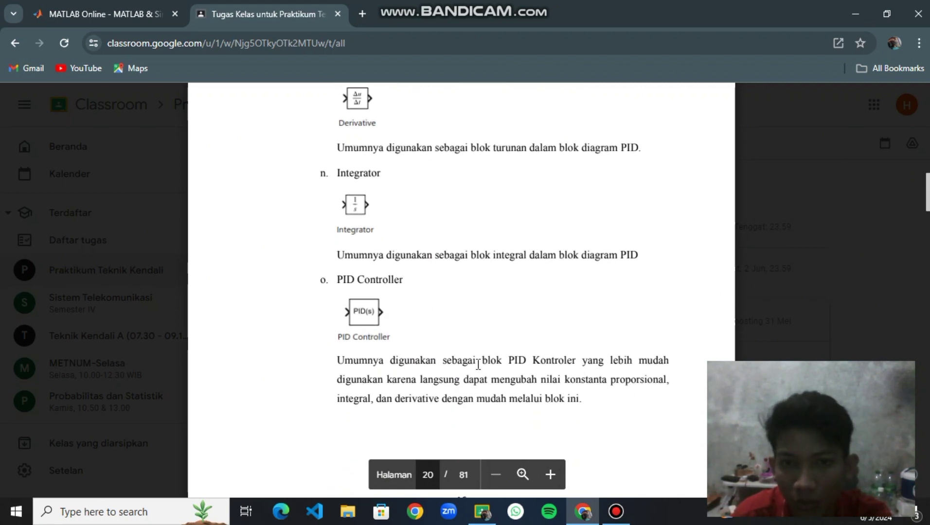
pyautogui.scroll(-3, 478, 364)
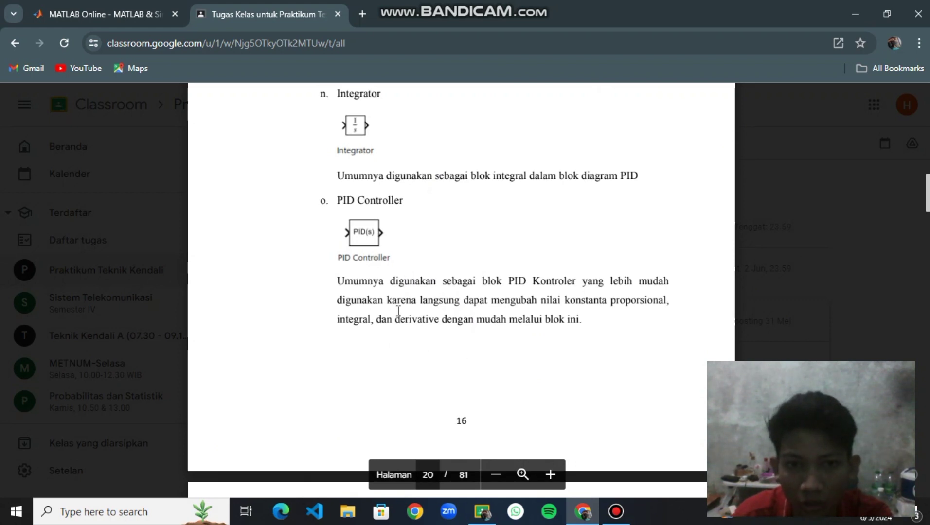
pyautogui.scroll(-1, 398, 311)
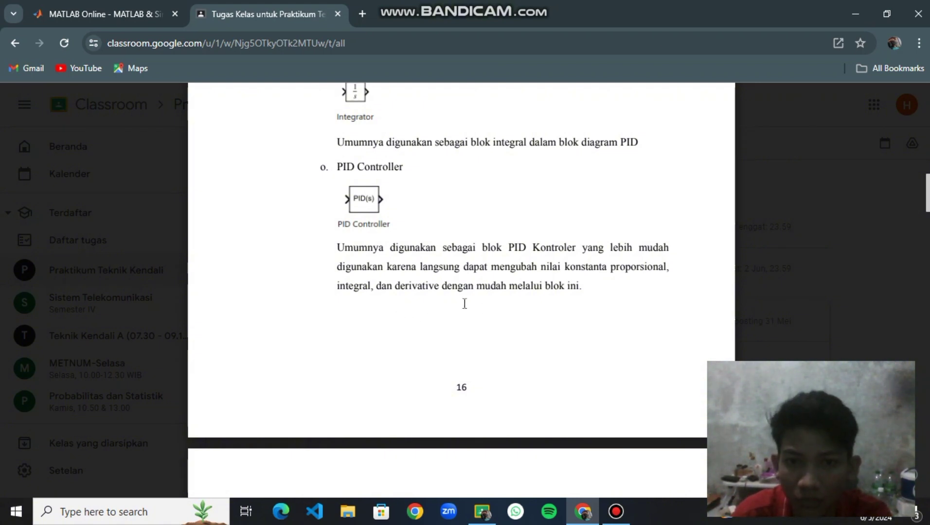
# Examine the module's Contoh example connecting a Sine Wave block to a Scope, including its Scope plot
pyautogui.scroll(-4, 464, 303)
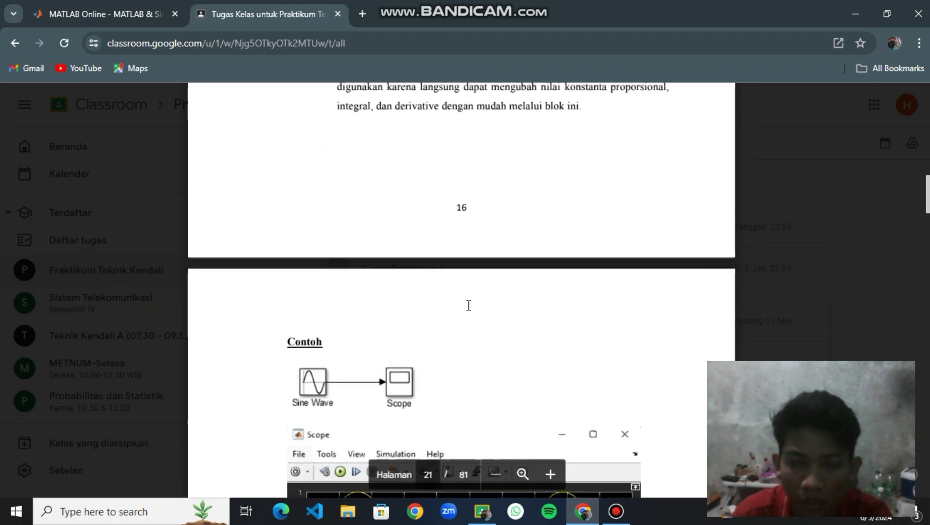
pyautogui.scroll(-2, 468, 305)
pyautogui.scroll(-1, 469, 305)
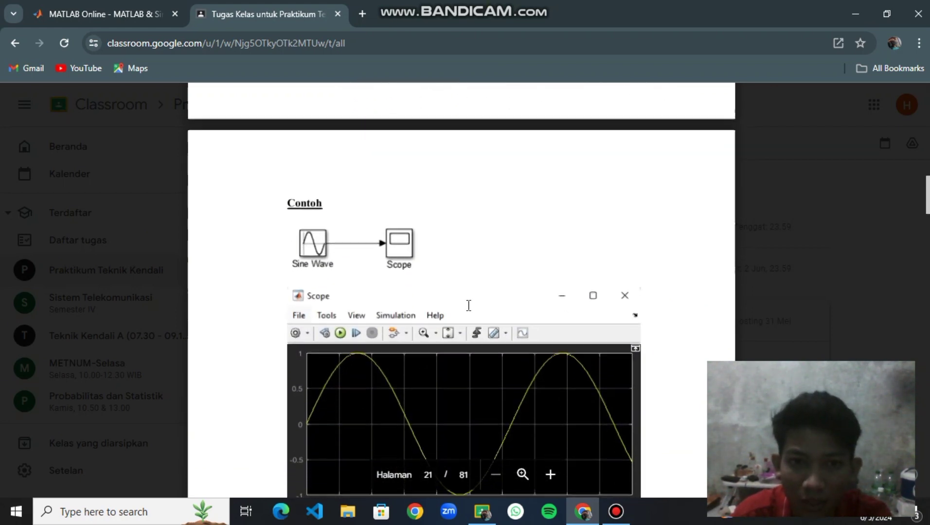
pyautogui.scroll(-1, 468, 305)
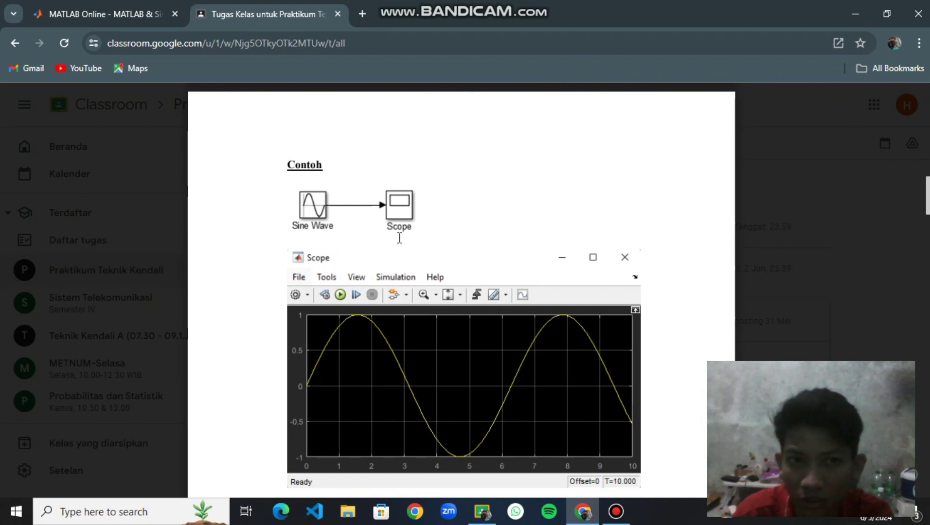
# Switch to the untitled Simulink model in MATLAB Online and open the Library Browser, ready to search for a block
pyautogui.hotkey('alt', 'Tab')
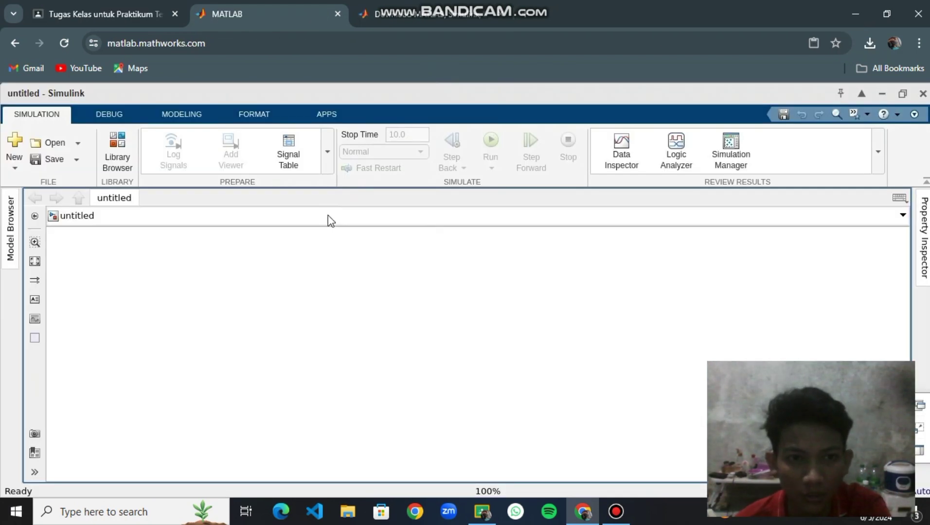
pyautogui.click(115, 153)
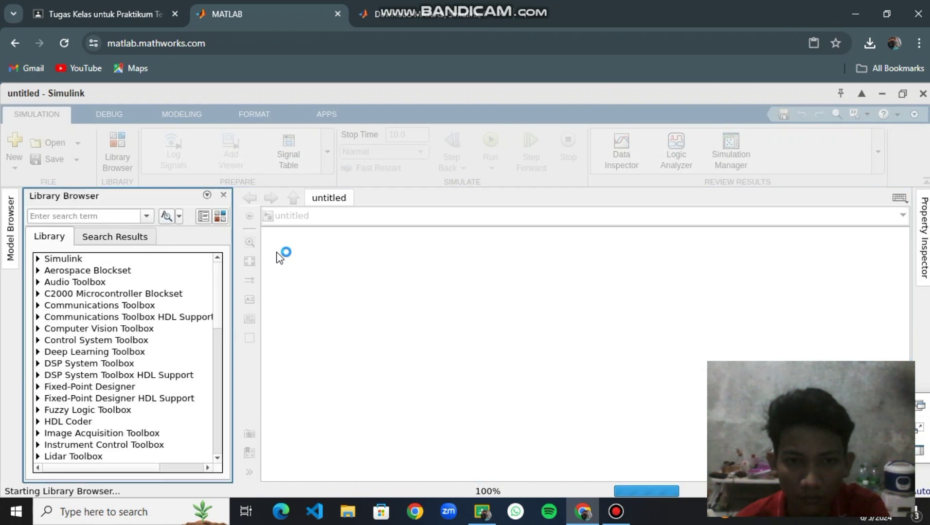
pyautogui.click(90, 214)
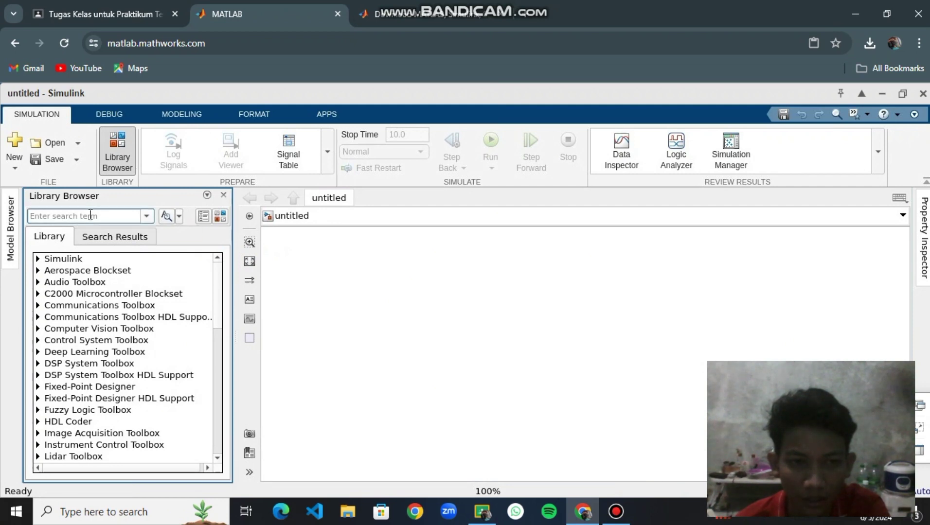
# Recheck the Contoh block diagram in the module PDF in Google Classroom and return to the Simulink model in MATLAB Online
pyautogui.click(47, 7)
pyautogui.scroll(5, 448, 247)
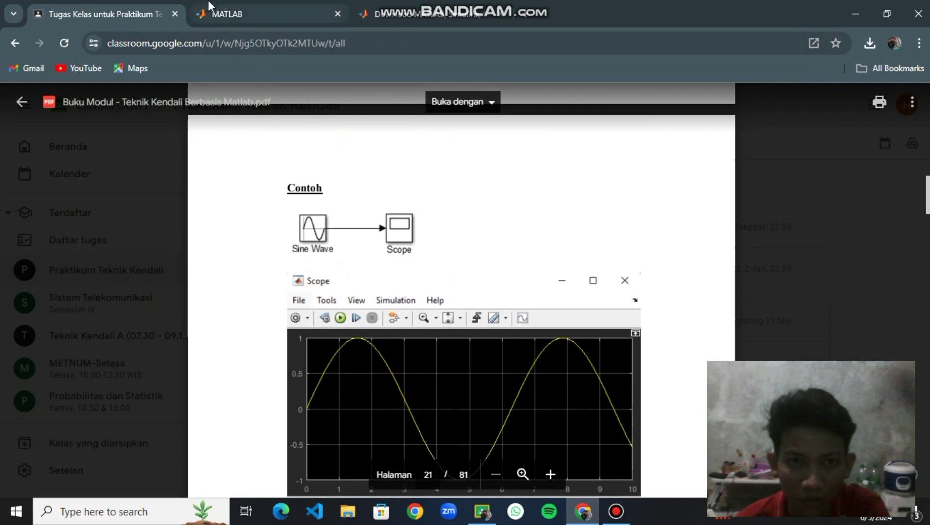
pyautogui.click(222, 13)
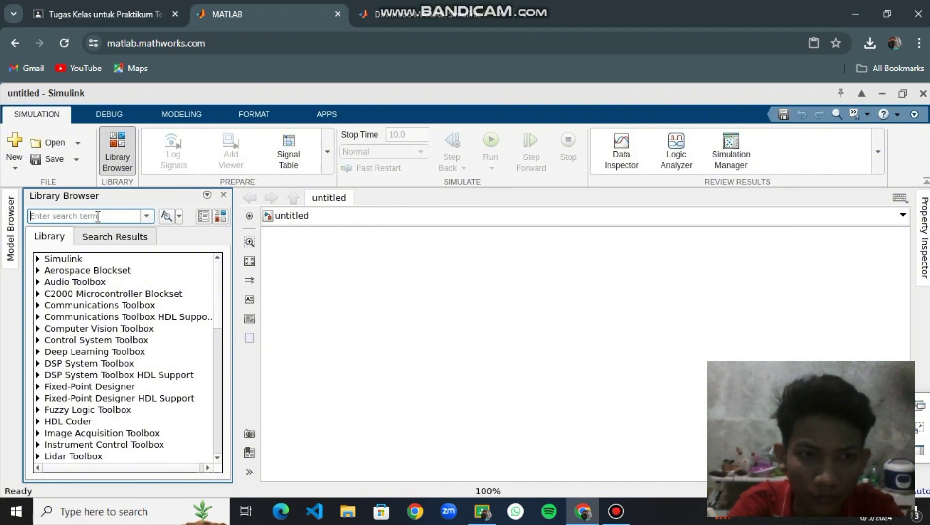
# Search the block library for "sine wave", widen the Library Browser and select the Sine Wave block in the Simulink group
pyautogui.write('si')
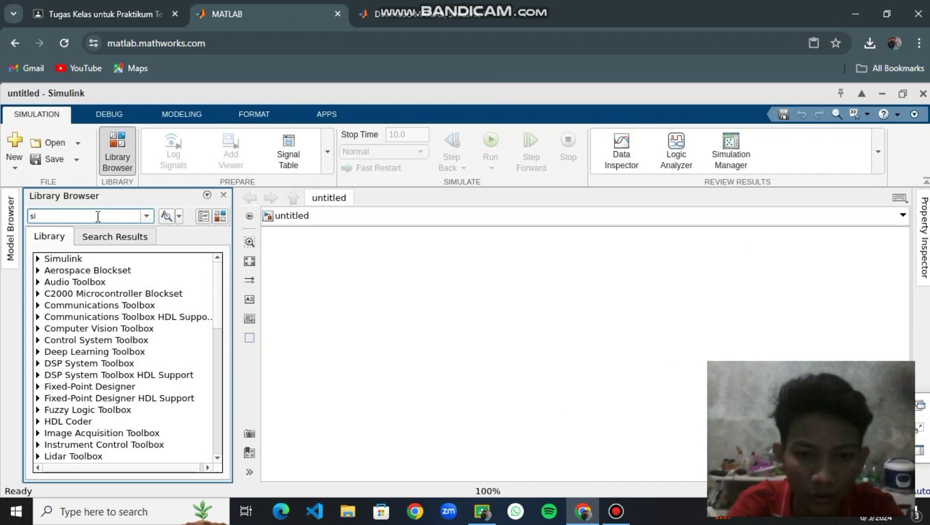
pyautogui.write('ne w')
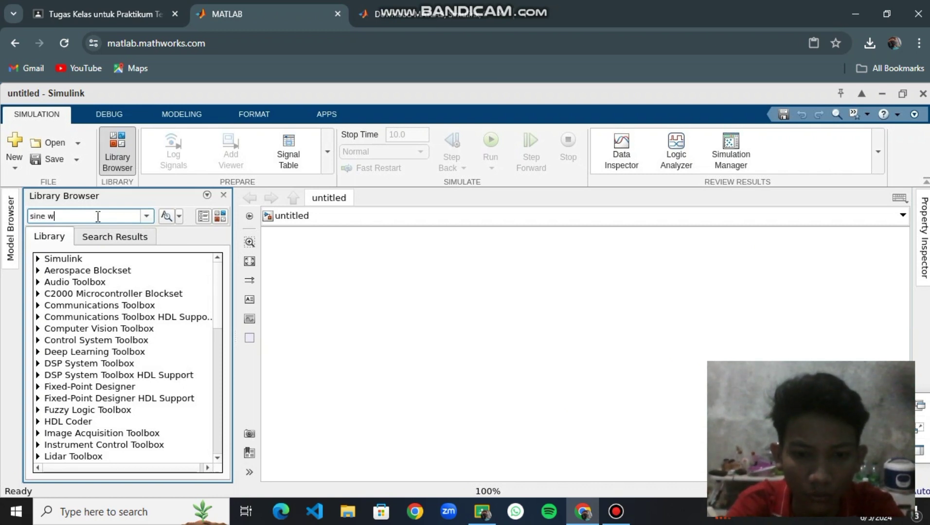
pyautogui.write('ave')
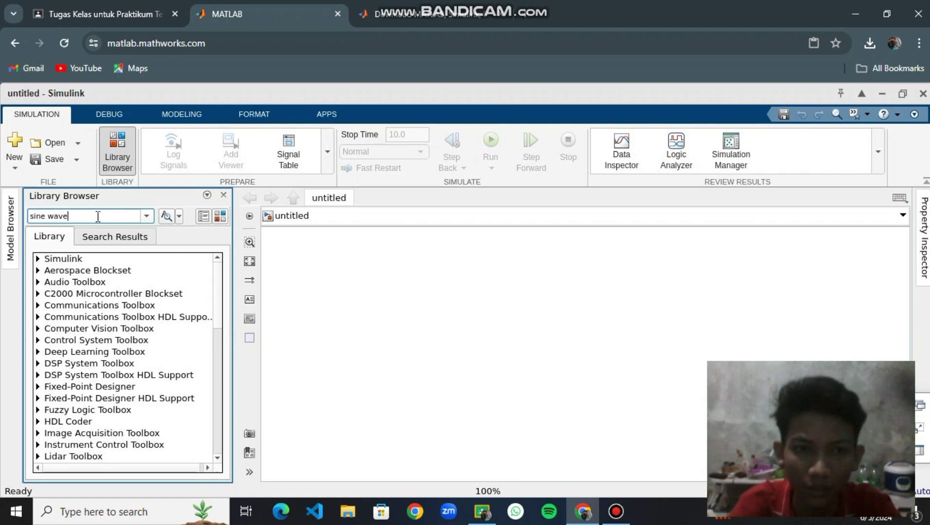
pyautogui.press('Return')
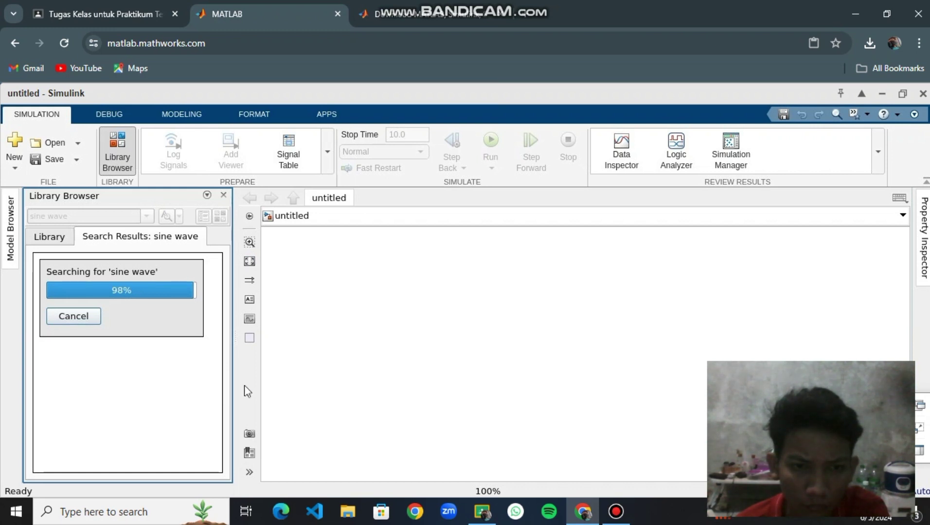
pyautogui.moveTo(234, 382); pyautogui.dragTo(318, 384)
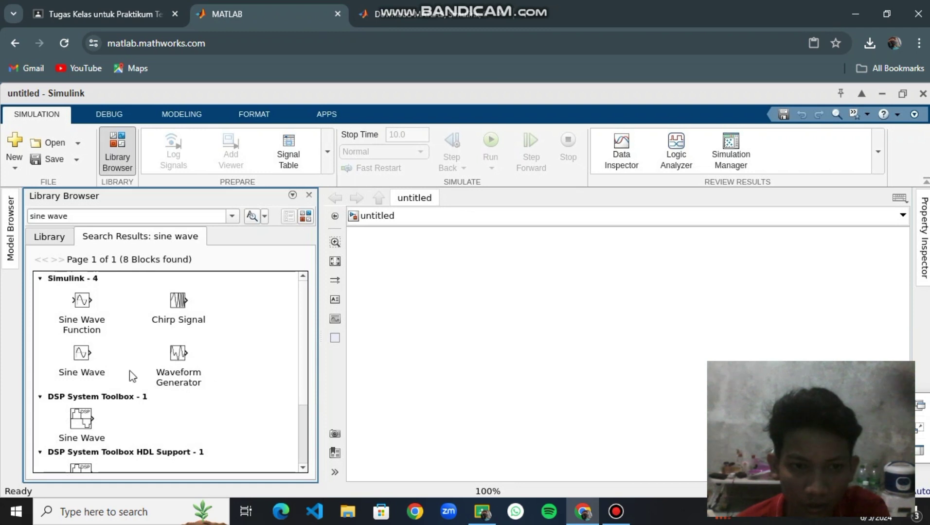
pyautogui.click(81, 366)
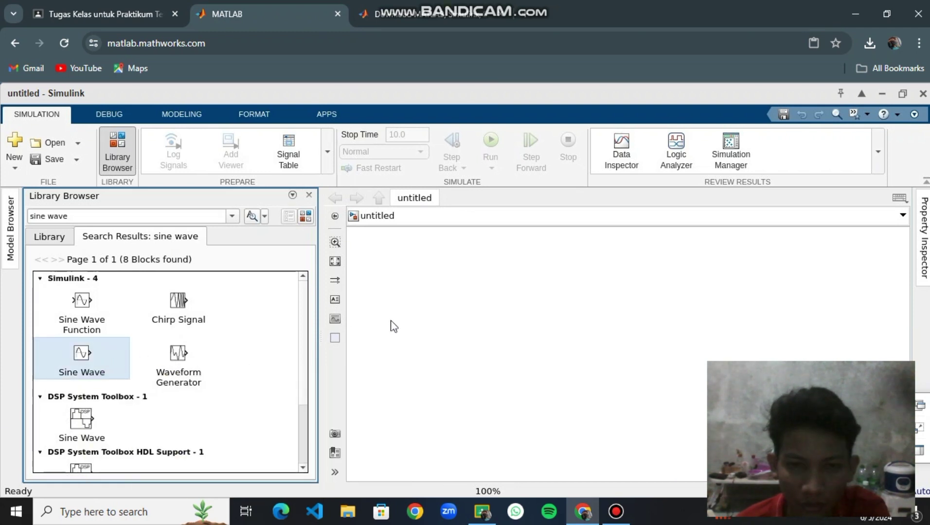
# Place the Sine Wave block on the model canvas and search the block library for "scope"
pyautogui.moveTo(391, 321); pyautogui.dragTo(479, 315)
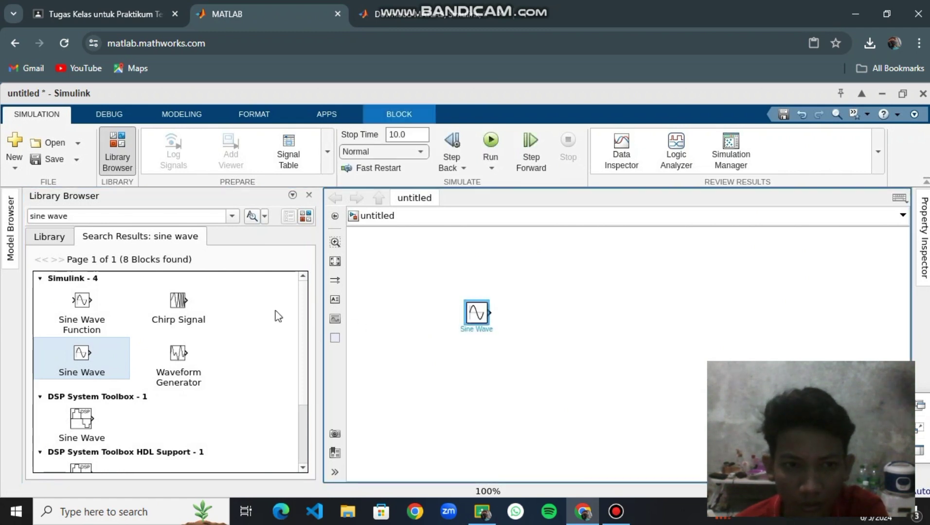
pyautogui.click(158, 238)
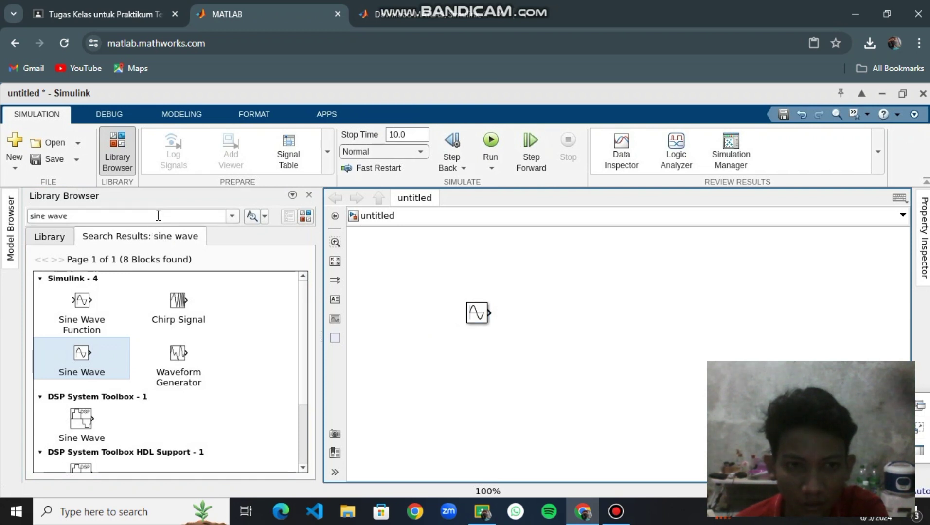
pyautogui.click(158, 215)
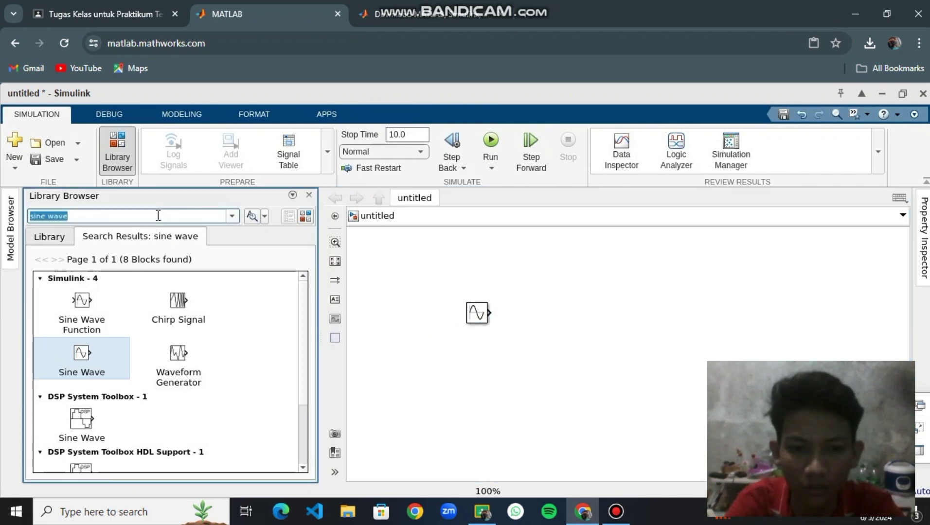
pyautogui.write('sco')
pyautogui.write('pe')
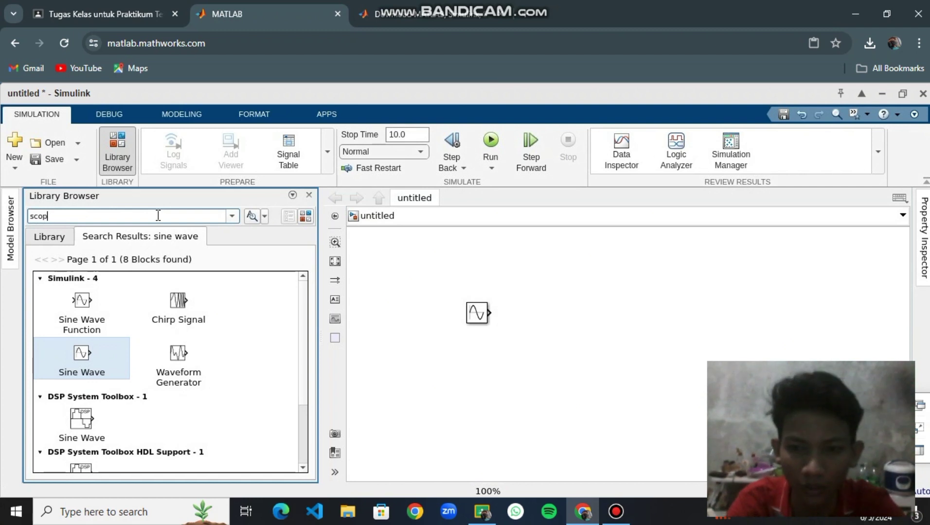
pyautogui.press('Return')
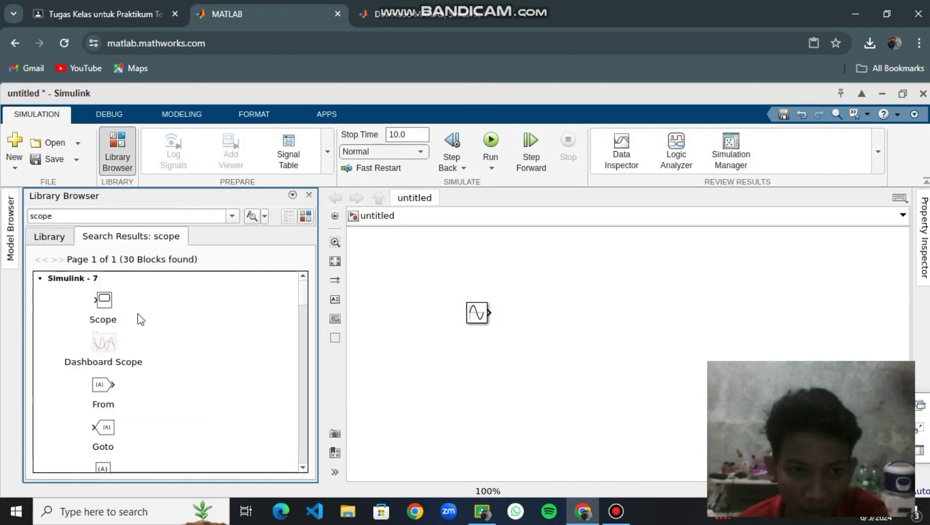
# Place a Scope block to the right of the Sine Wave block and connect the Sine Wave output to the Scope input
pyautogui.moveTo(137, 316); pyautogui.dragTo(481, 297)
pyautogui.moveTo(540, 317); pyautogui.dragTo(578, 314)
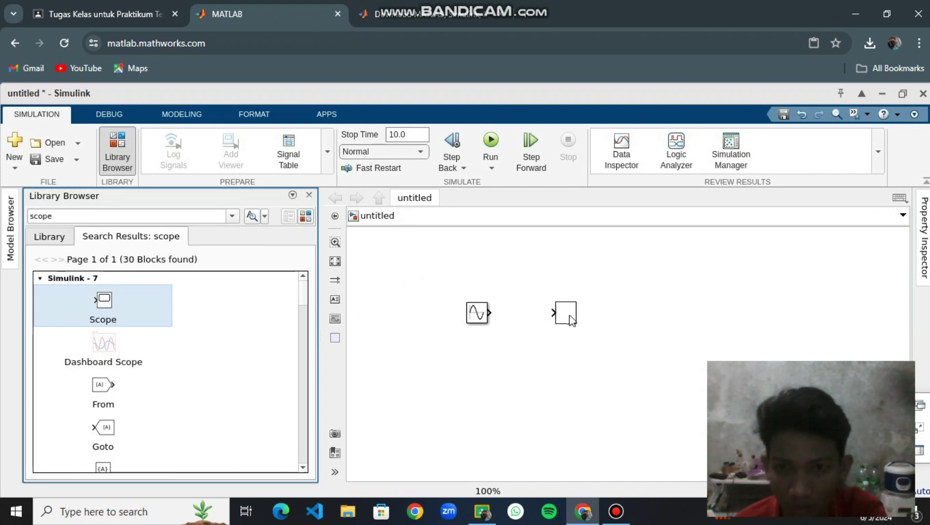
pyautogui.click(539, 357)
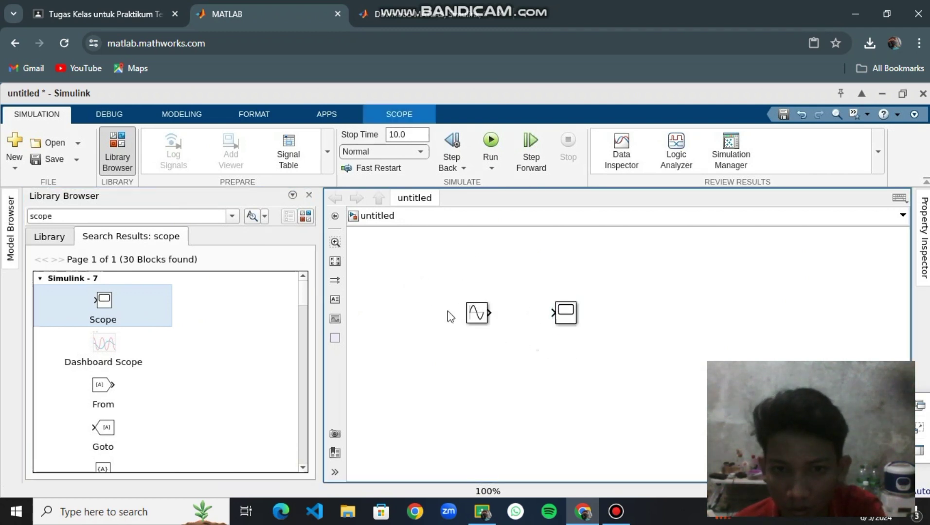
pyautogui.click(500, 313)
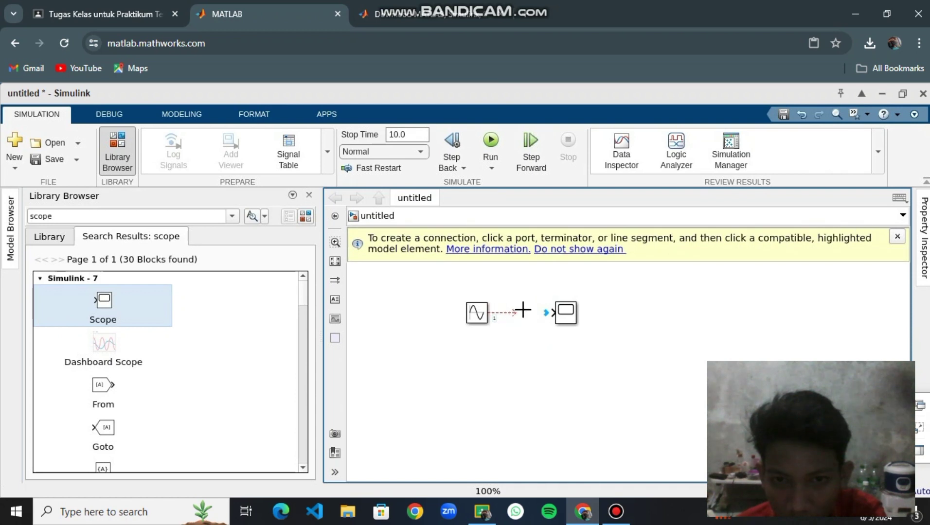
pyautogui.click(553, 312)
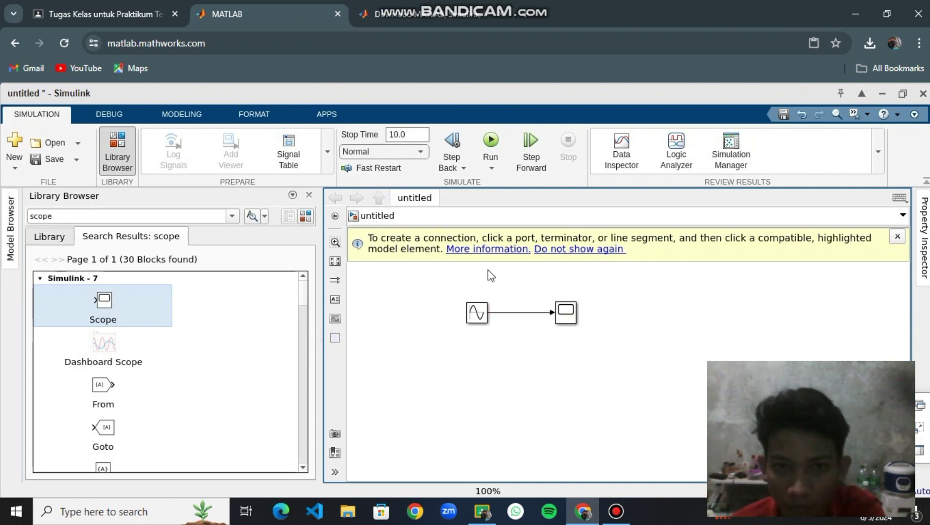
# Run the simulation with a stop time of 10.0 and open the Scope block's plot
pyautogui.click(489, 145)
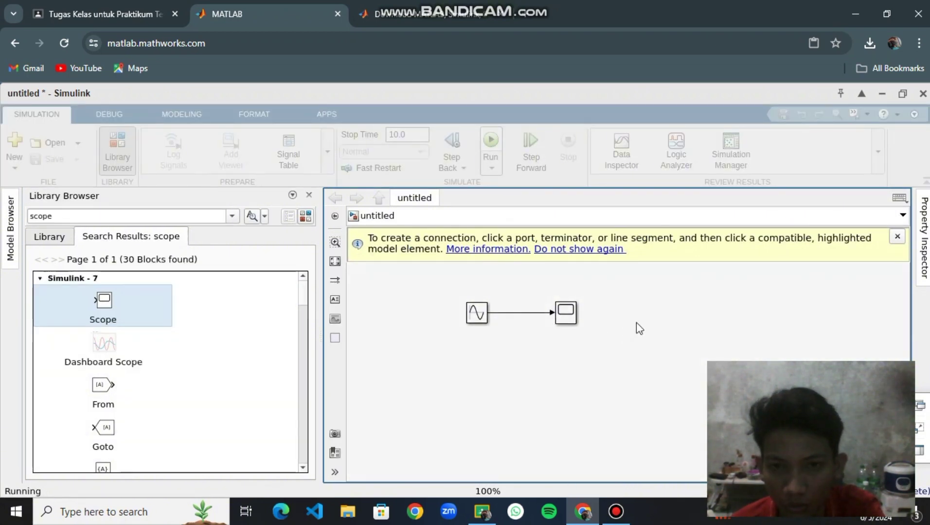
pyautogui.click(564, 313)
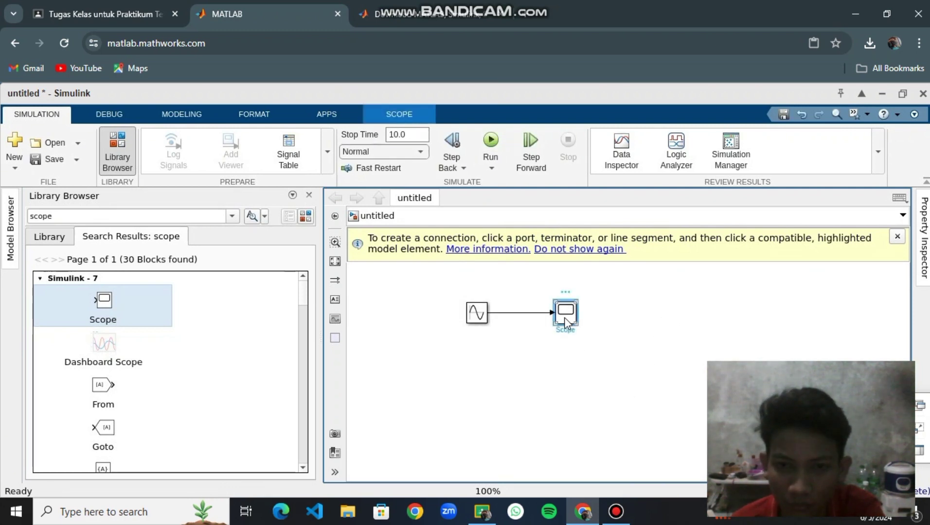
pyautogui.doubleClick(565, 324)
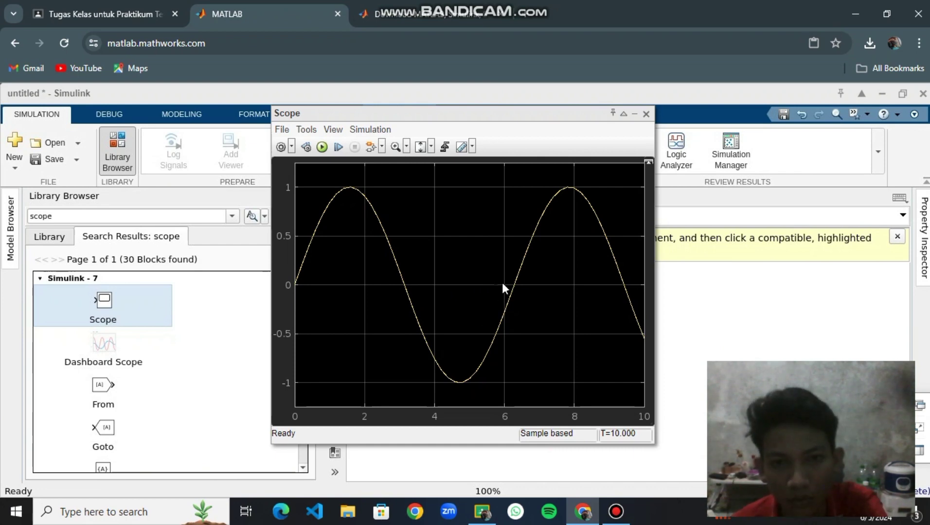
# Compare the Scope plot with the module's Contoh figure in Google Classroom, read the Latihan exercise, and return to MATLAB Online
pyautogui.click(92, 4)
pyautogui.scroll(-2, 457, 295)
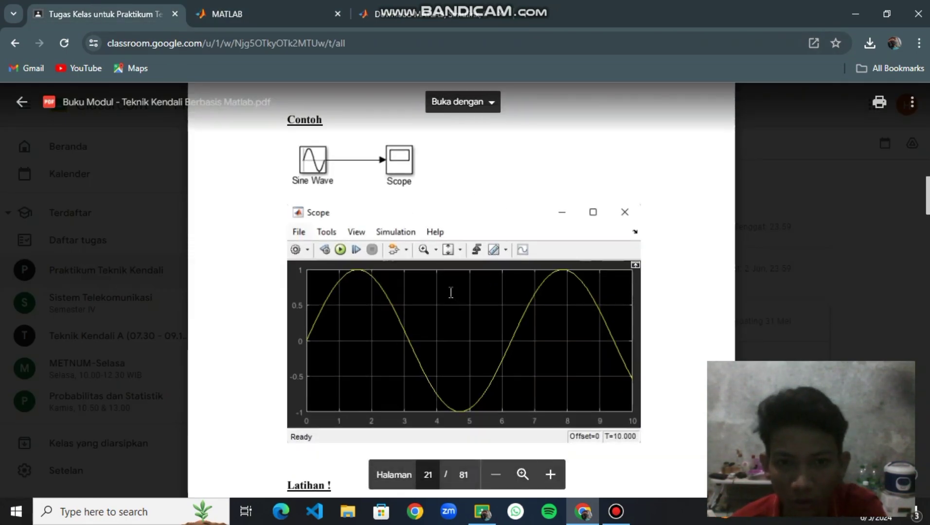
pyautogui.scroll(-3, 430, 285)
pyautogui.click(239, 1)
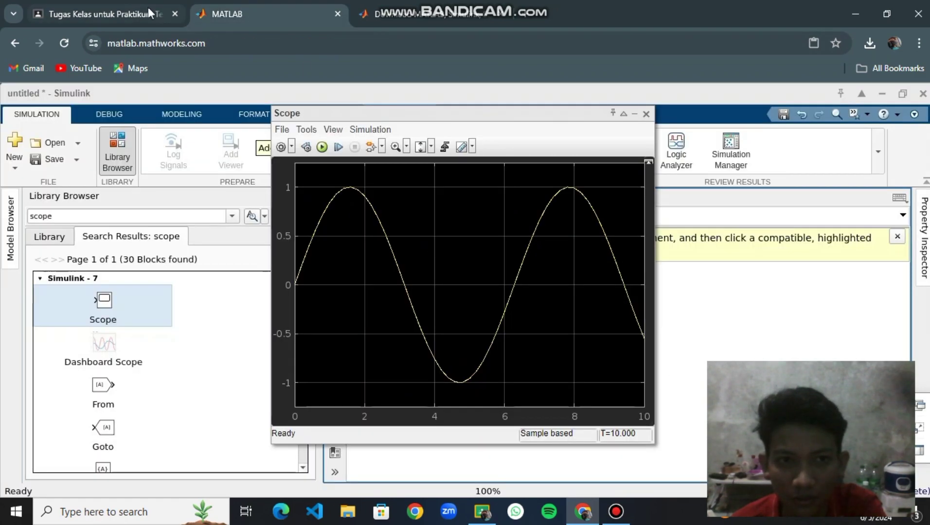
pyautogui.click(114, 0)
pyautogui.scroll(-1, 491, 238)
pyautogui.scroll(-1, 491, 238)
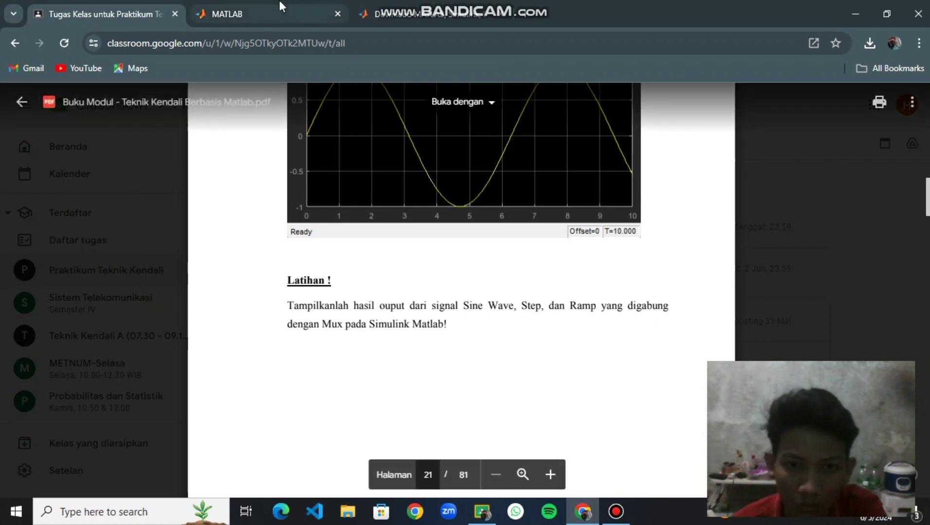
pyautogui.click(263, 1)
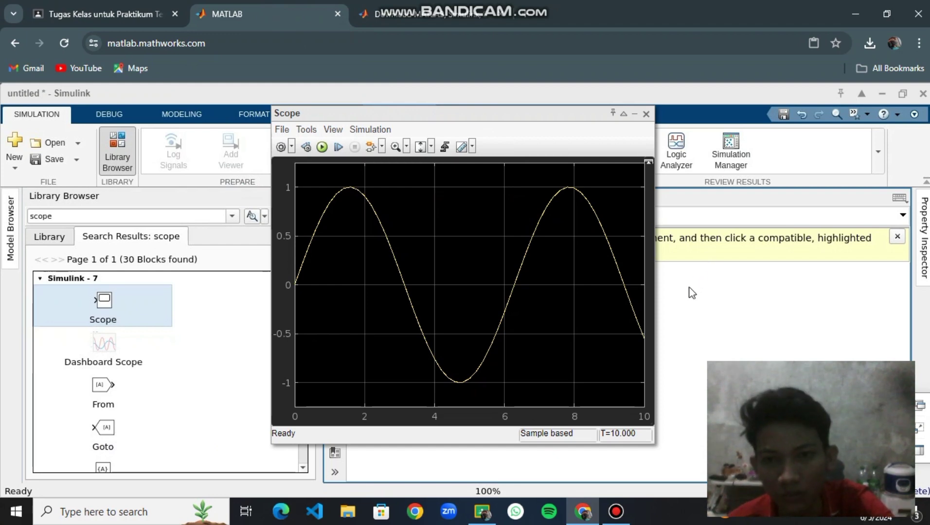
# Start saving the MATLAB page and choose the Teknik Kendali folder under Documents, DATA KULIAH, SEMESTER 4 as its destination
pyautogui.hotkey('ctrl', 's')
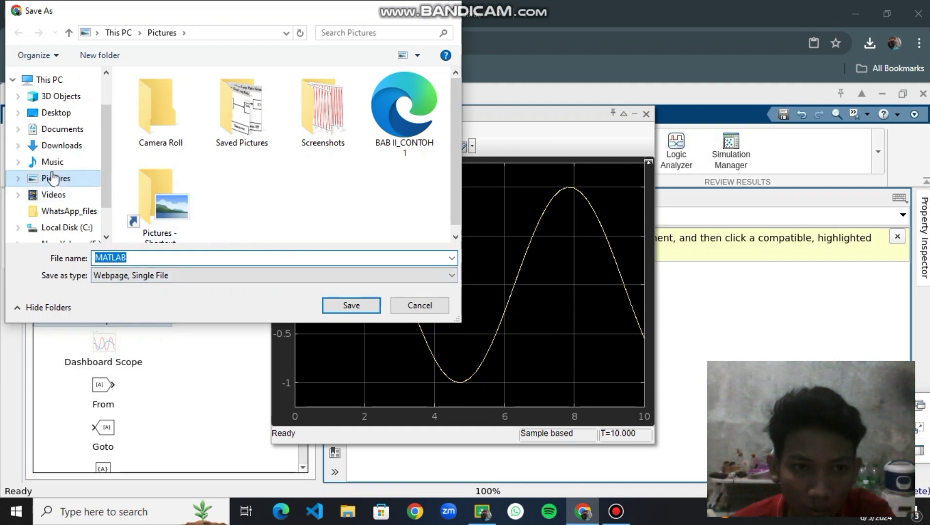
pyautogui.click(62, 130)
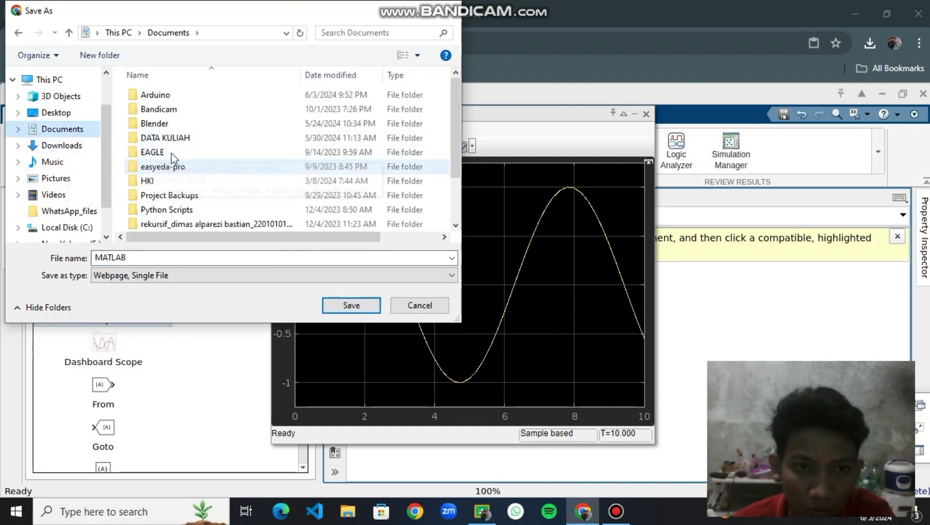
pyautogui.doubleClick(180, 140)
pyautogui.doubleClick(171, 124)
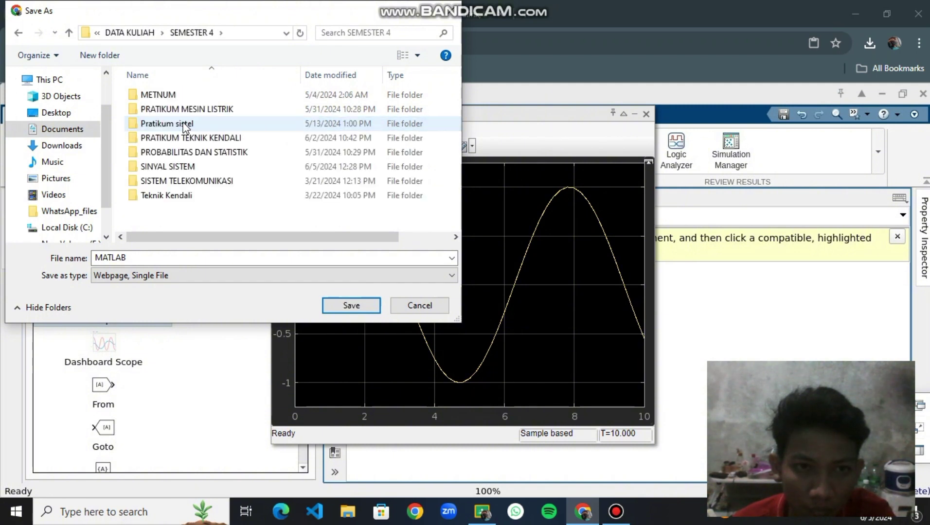
pyautogui.click(177, 200)
pyautogui.doubleClick(178, 199)
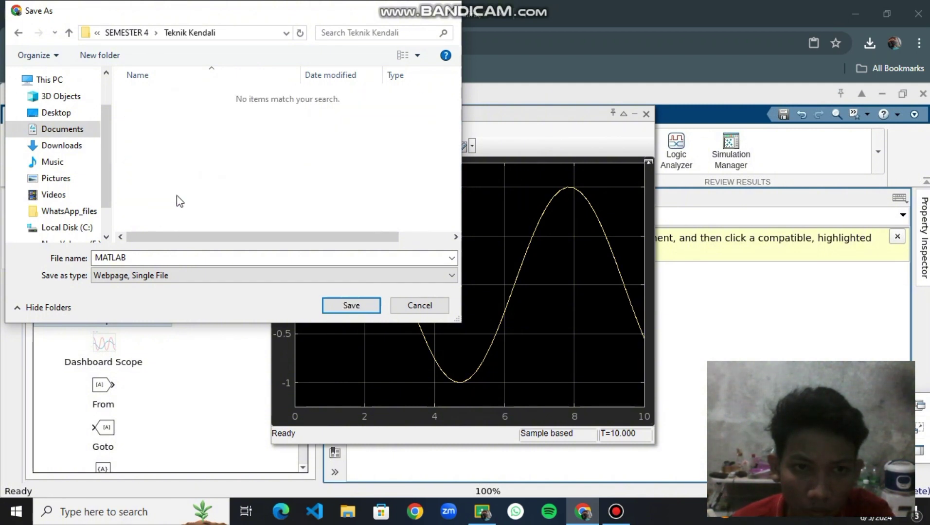
# Name the file "BAB II CONTOH 1" and save it as a single-file webpage
pyautogui.click(235, 259)
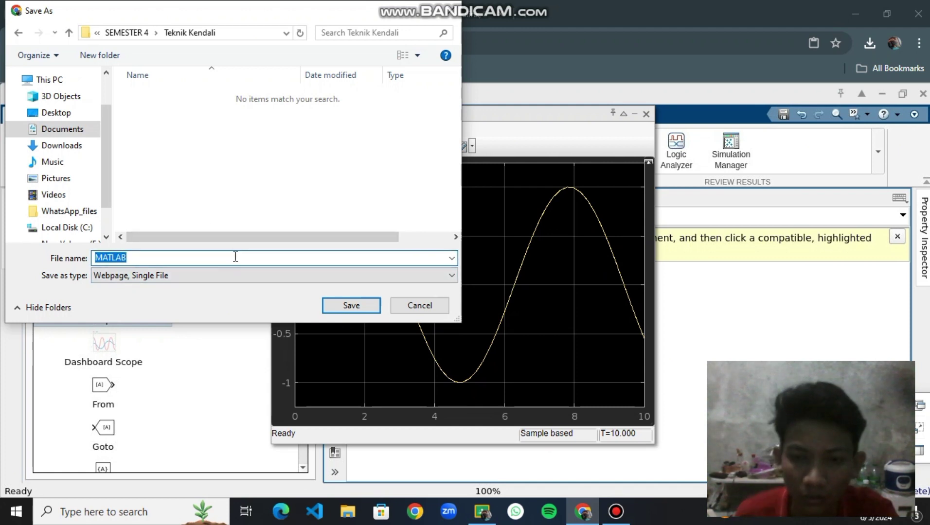
pyautogui.press('BackSpace')
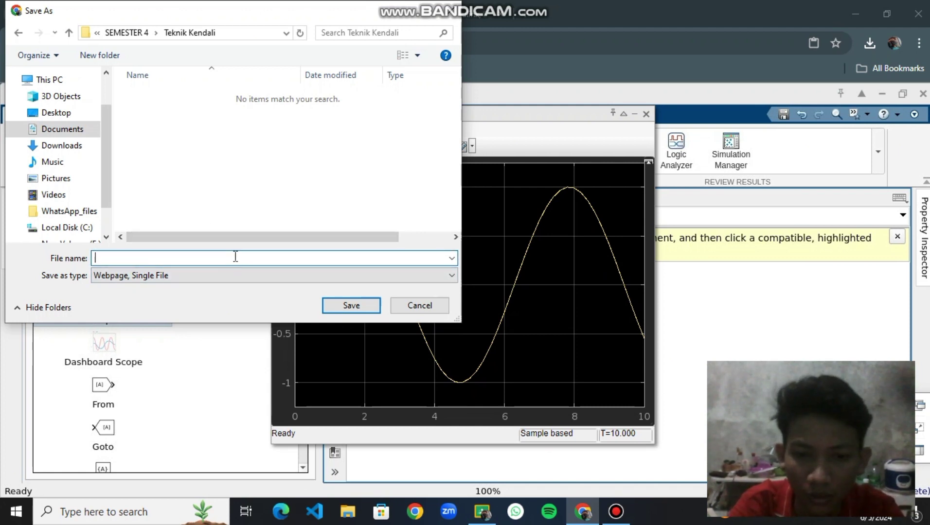
pyautogui.write('BAB ')
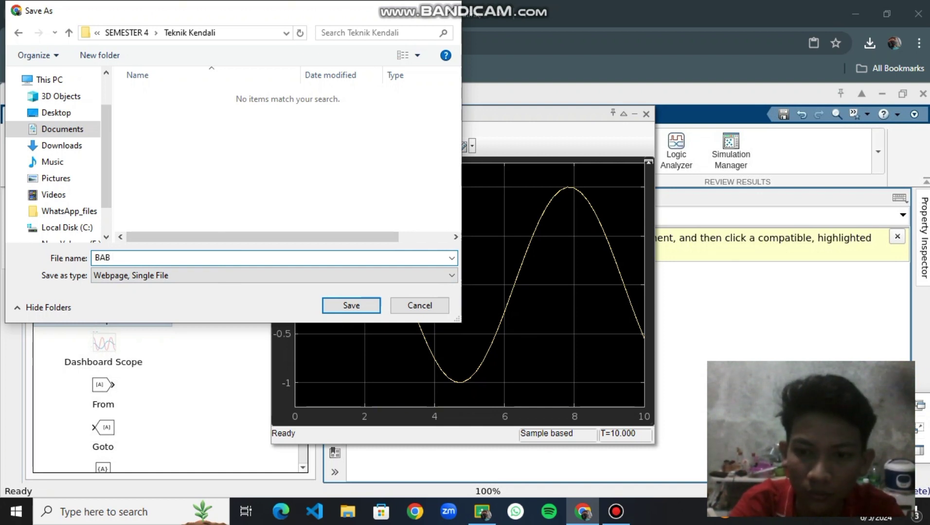
pyautogui.write('II')
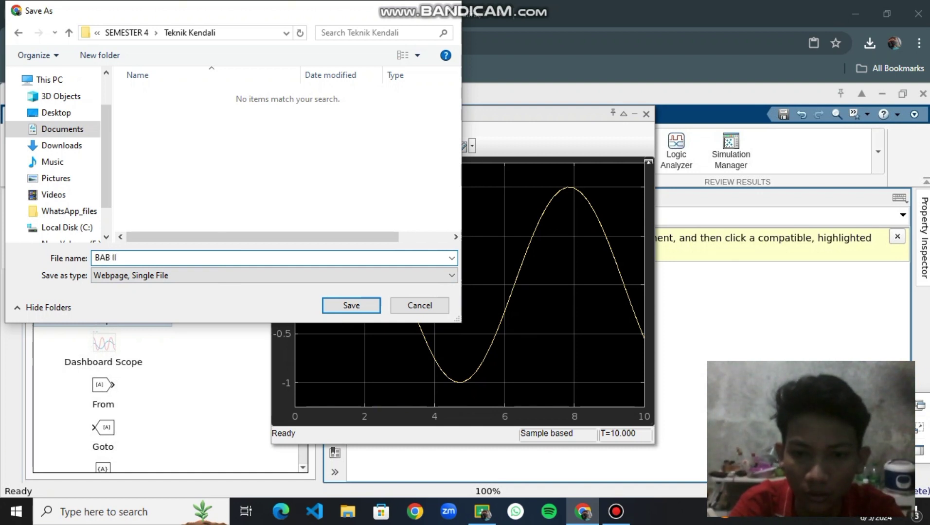
pyautogui.write(' CONTOH')
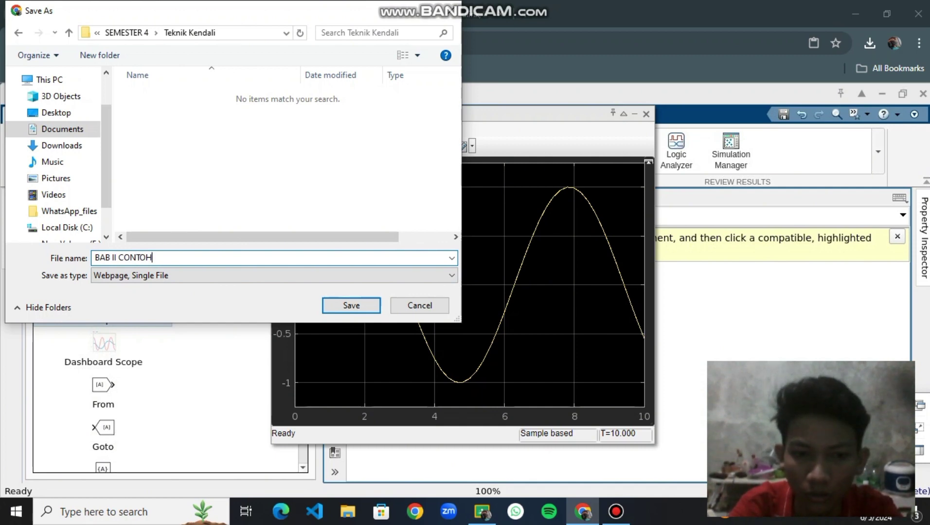
pyautogui.write(' 1')
pyautogui.press('Return')
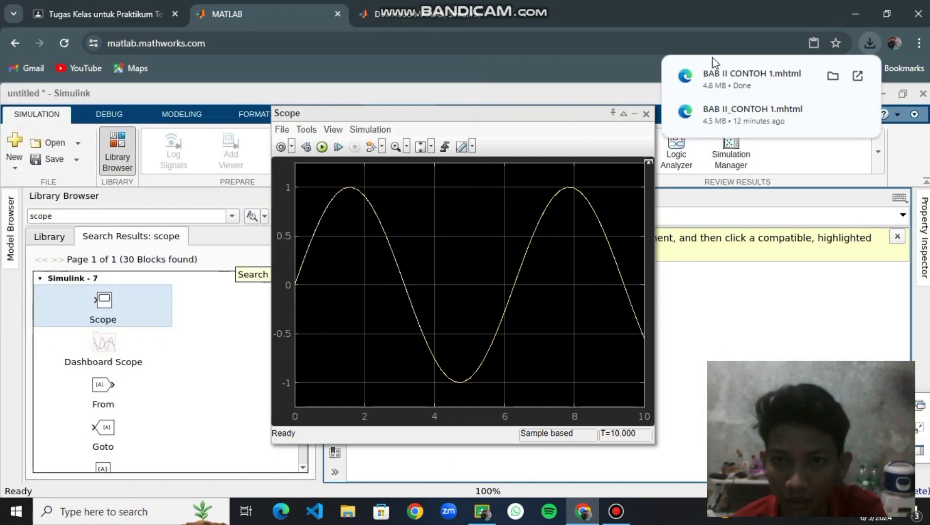
# Close the Scope window, create a new blank Simulink model and maximize its window
pyautogui.click(647, 113)
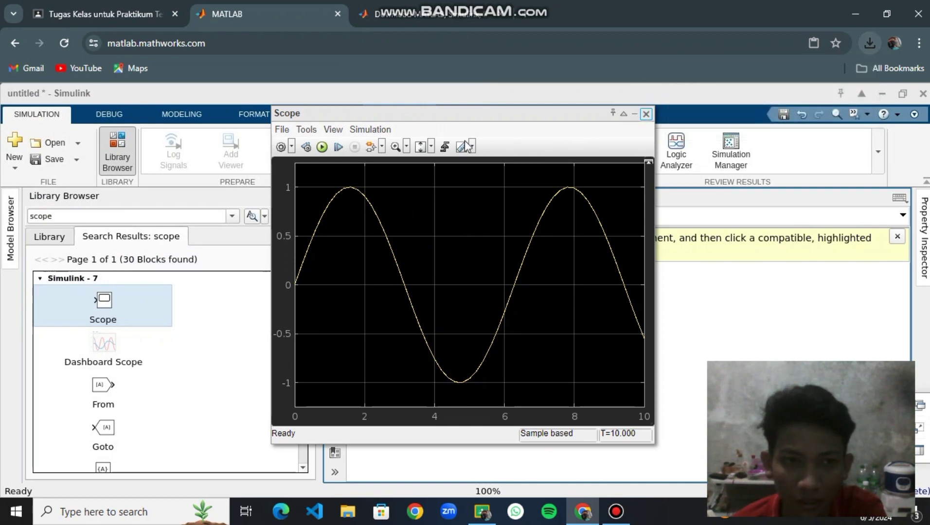
pyautogui.click(13, 152)
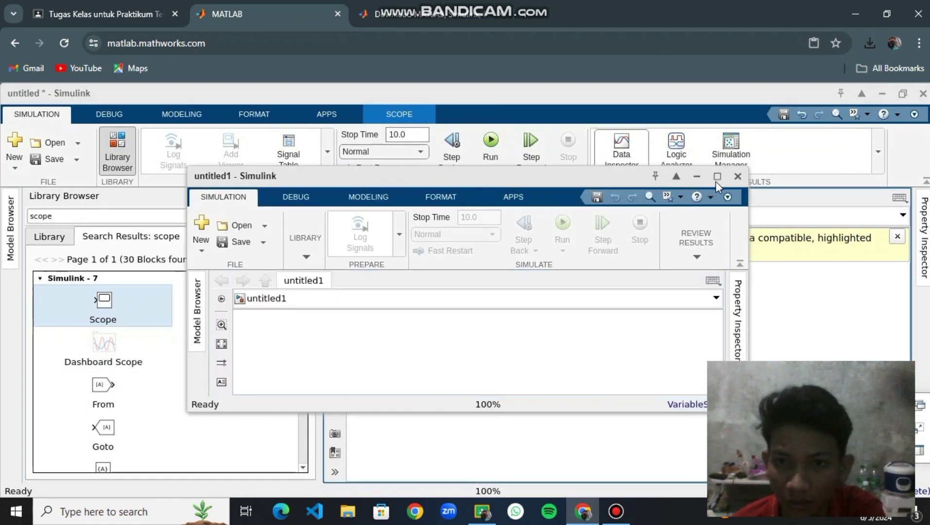
pyautogui.click(716, 176)
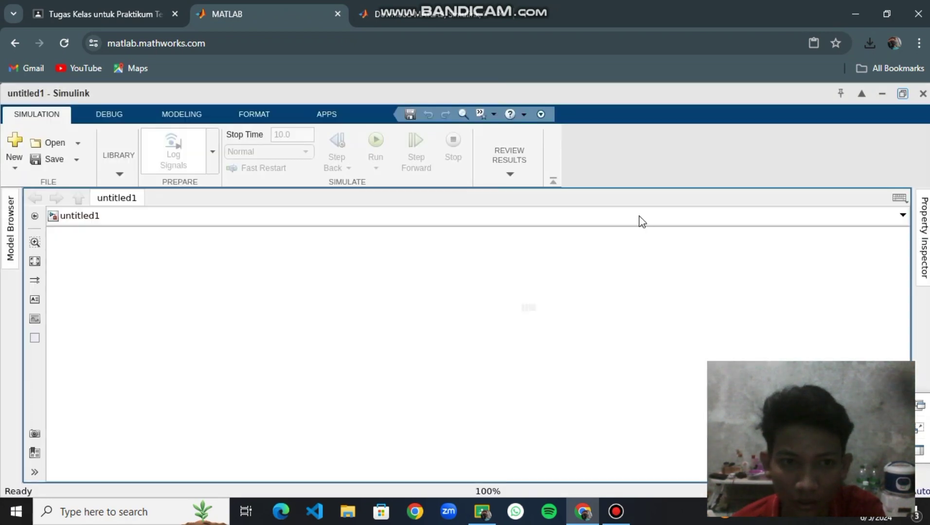
# Recheck the Latihan exercise in Google Classroom, return to the blank model in MATLAB Online and search its block library for "sine wave"
pyautogui.click(89, 7)
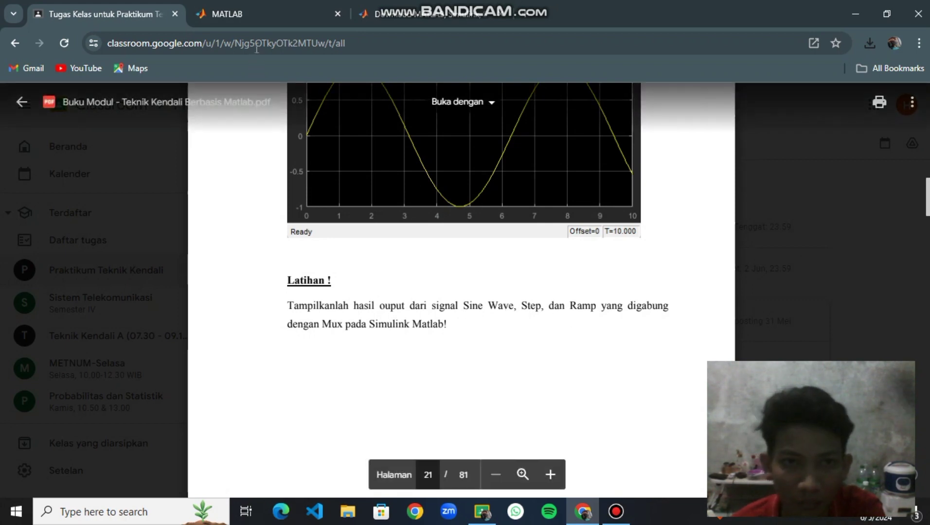
pyautogui.click(252, 12)
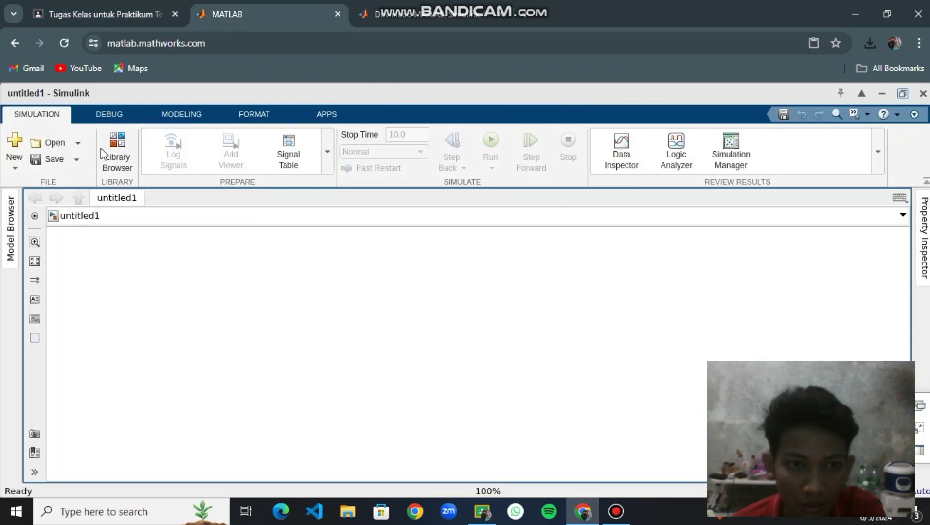
pyautogui.click(116, 150)
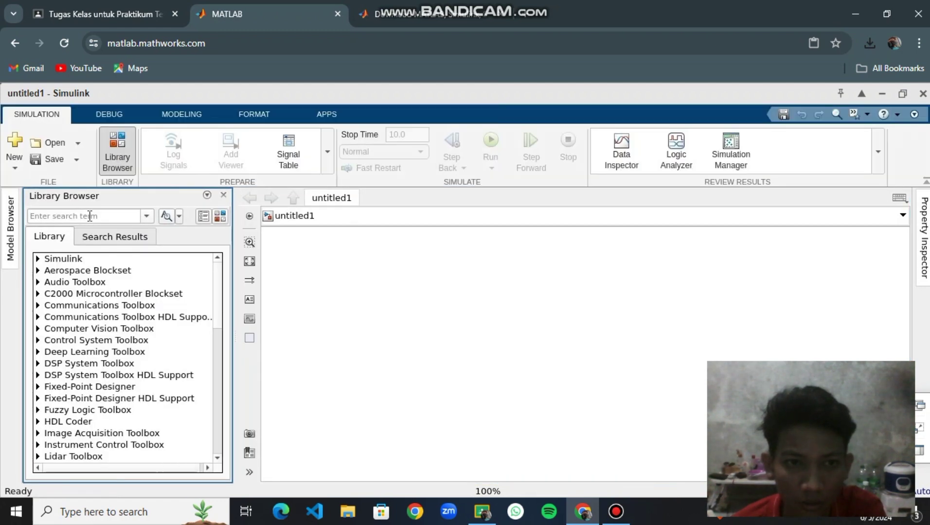
pyautogui.click(90, 216)
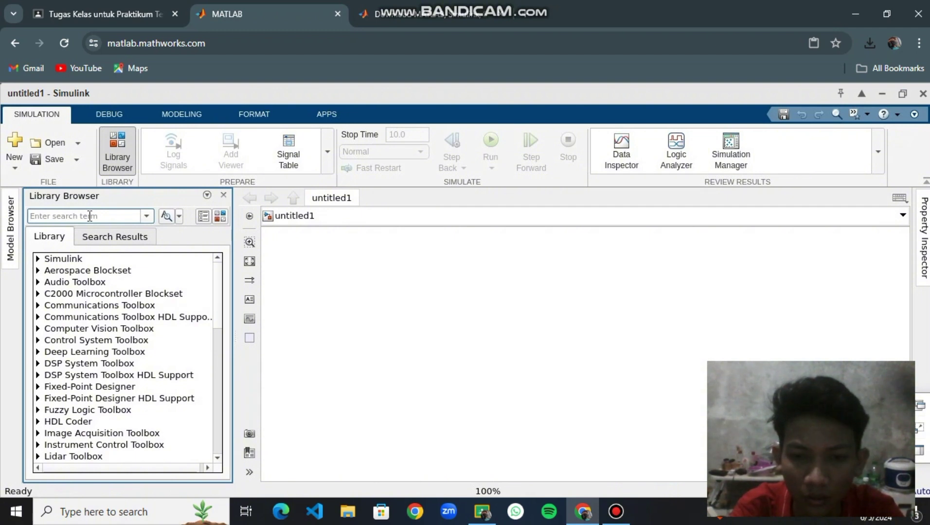
pyautogui.write('sine')
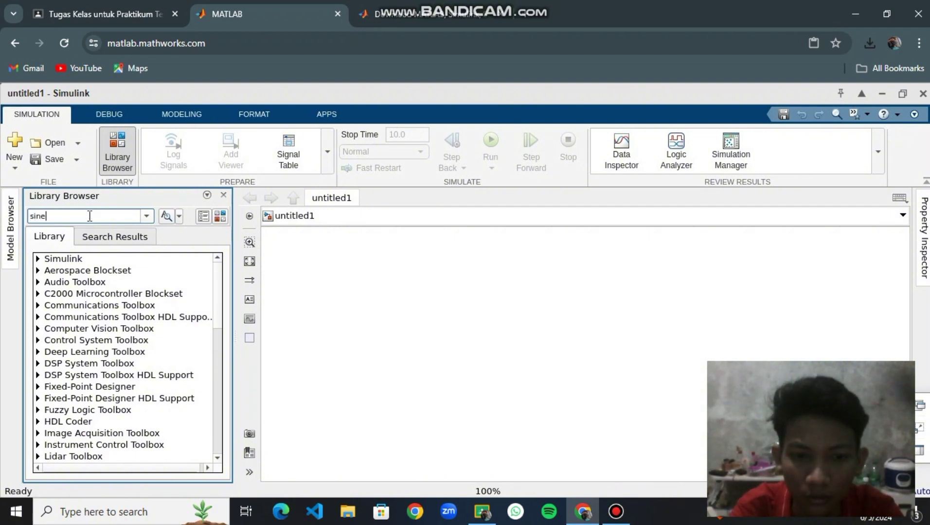
pyautogui.write(' wave')
pyautogui.press('Return')
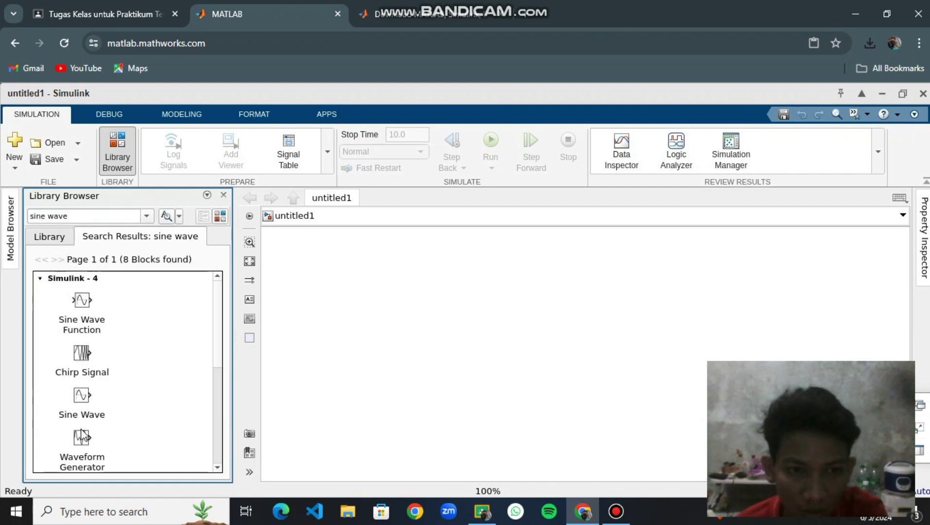
# Place a Sine Wave block in the blank model and search the block library for "STEP"
pyautogui.click(86, 404)
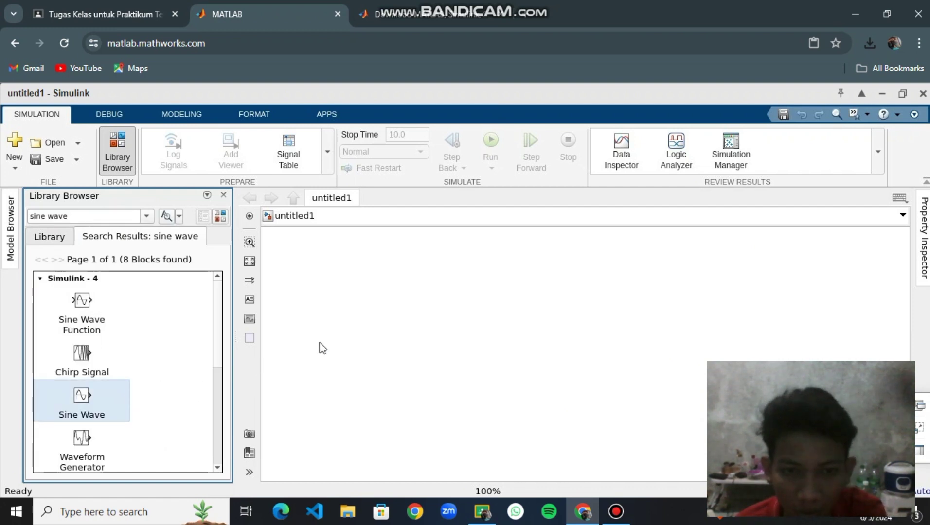
pyautogui.moveTo(321, 348); pyautogui.dragTo(410, 302)
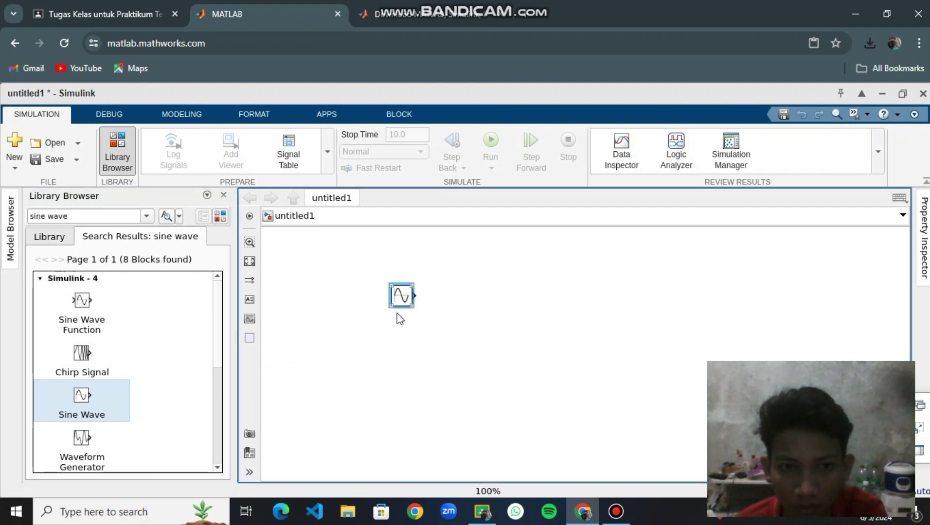
pyautogui.click(117, 215)
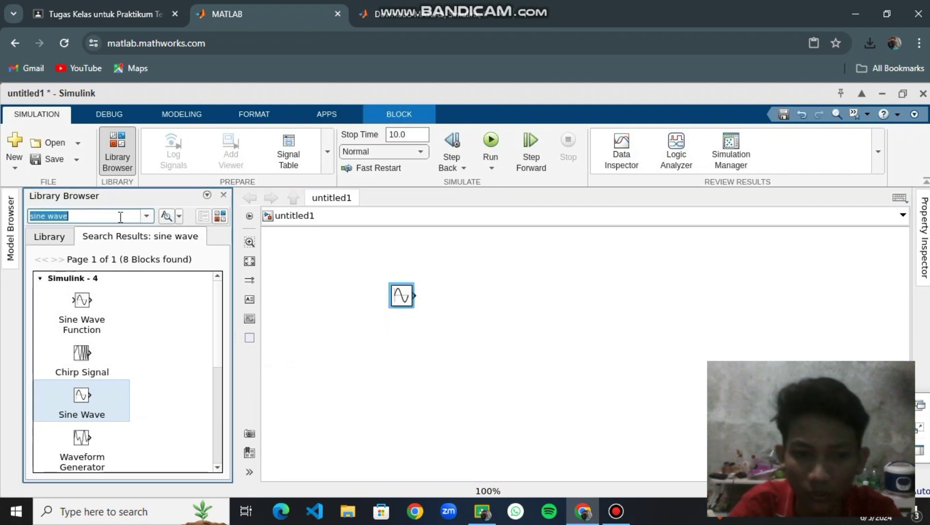
pyautogui.press('BackSpace')
pyautogui.write('S')
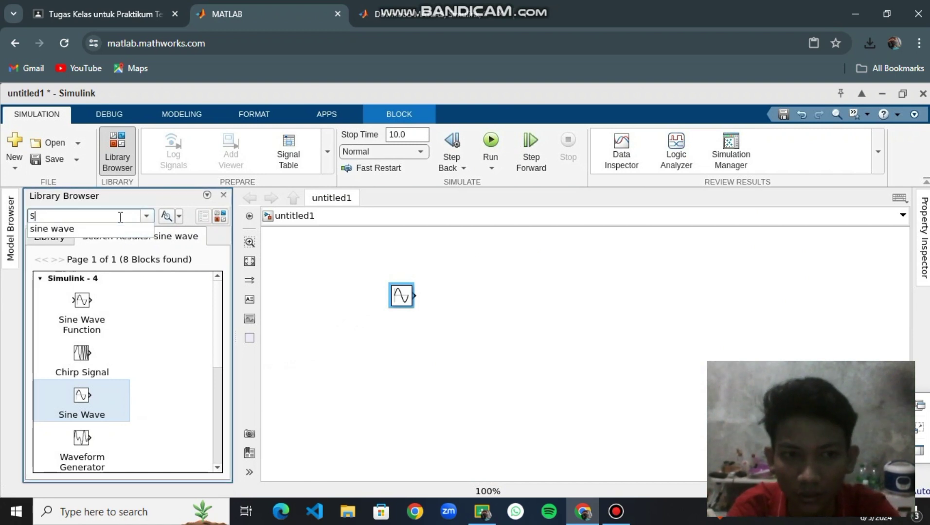
pyautogui.write('TEP')
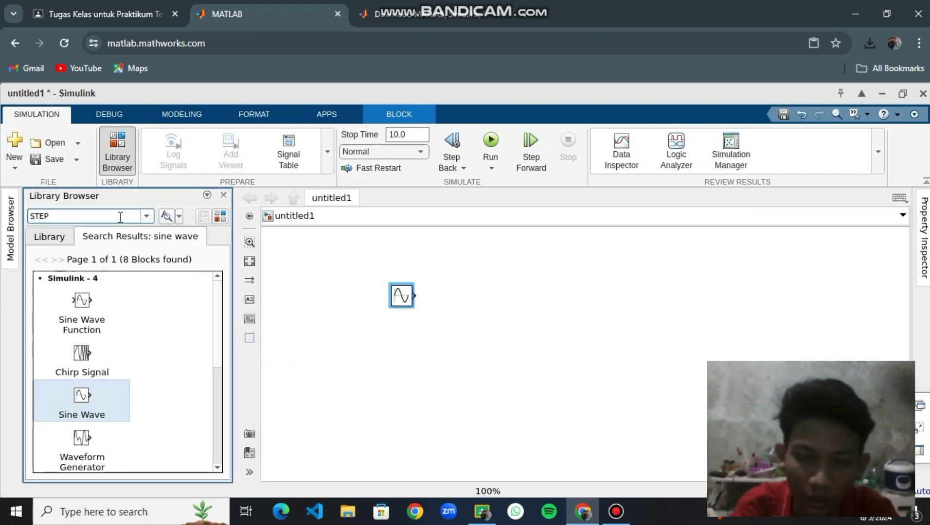
pyautogui.press('Return')
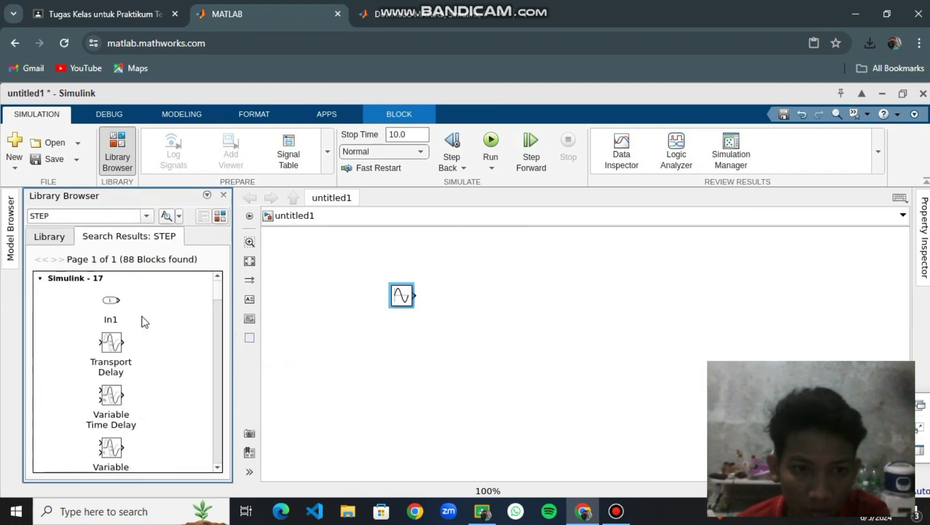
# Find the Step block among the Simulink search results and place it directly below the Sine Wave block
pyautogui.scroll(-3, 180, 325)
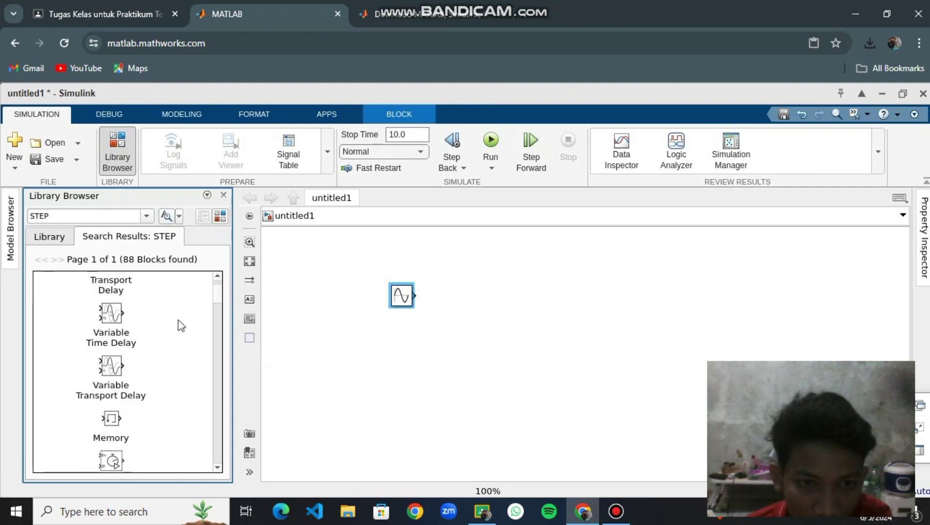
pyautogui.scroll(-4, 163, 348)
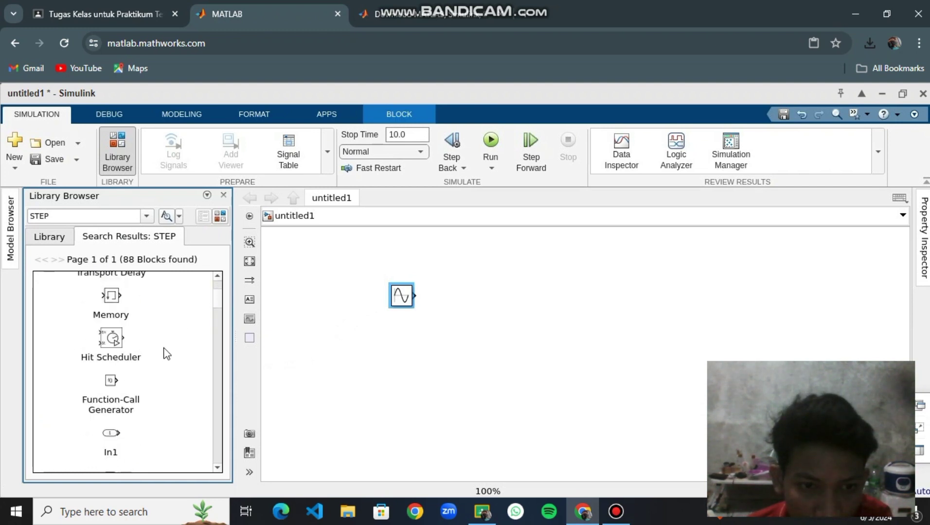
pyautogui.scroll(-4, 167, 354)
pyautogui.scroll(-3, 165, 354)
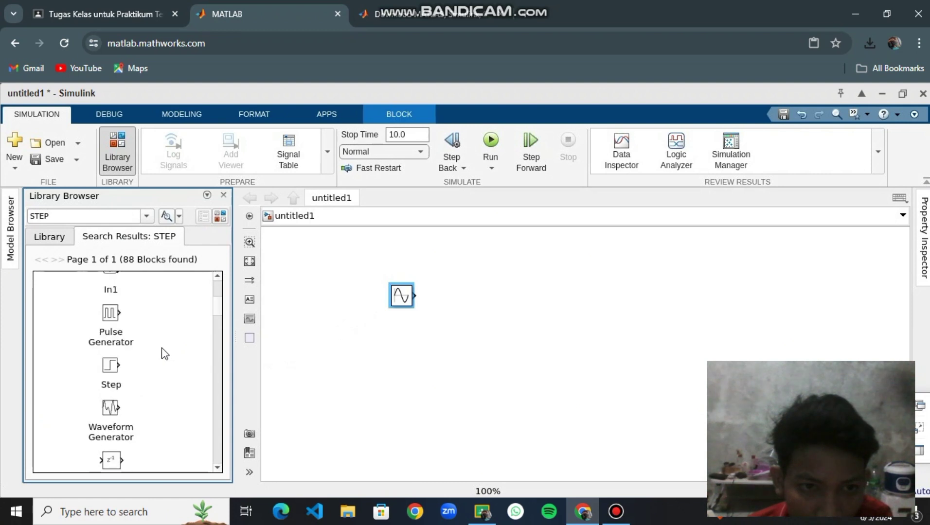
pyautogui.scroll(-2, 162, 348)
pyautogui.scroll(-4, 162, 349)
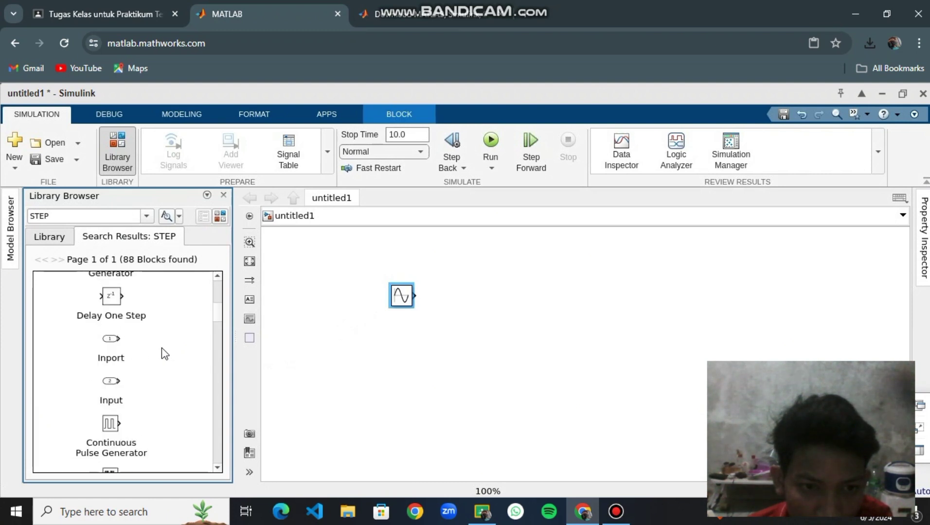
pyautogui.scroll(4, 162, 348)
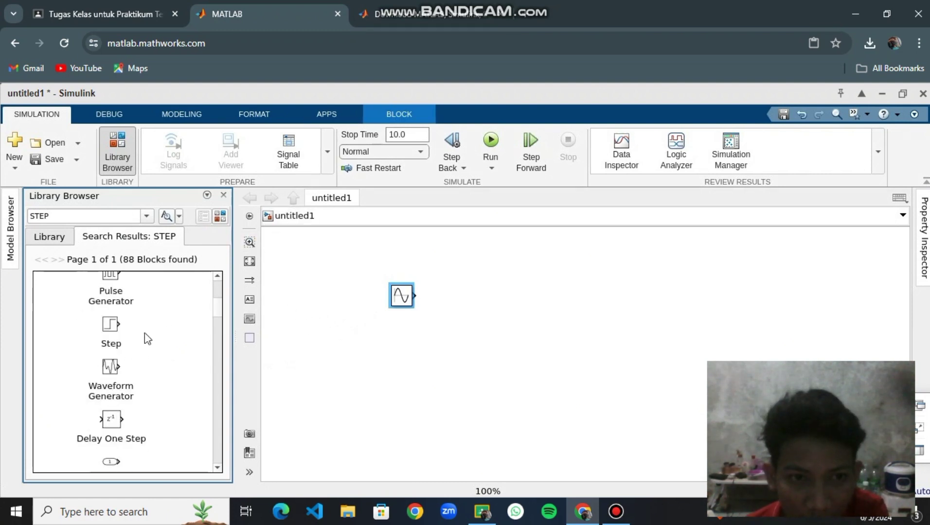
pyautogui.moveTo(108, 331); pyautogui.dragTo(402, 342)
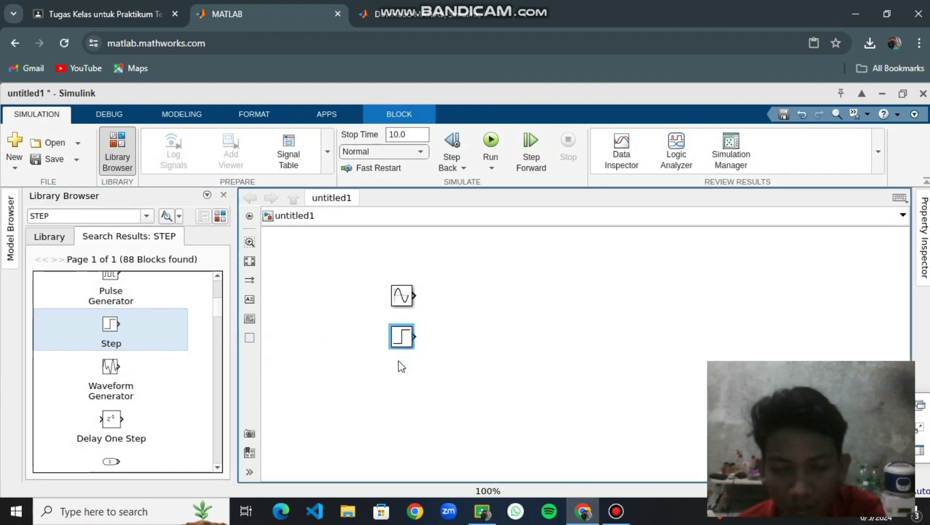
pyautogui.click(393, 382)
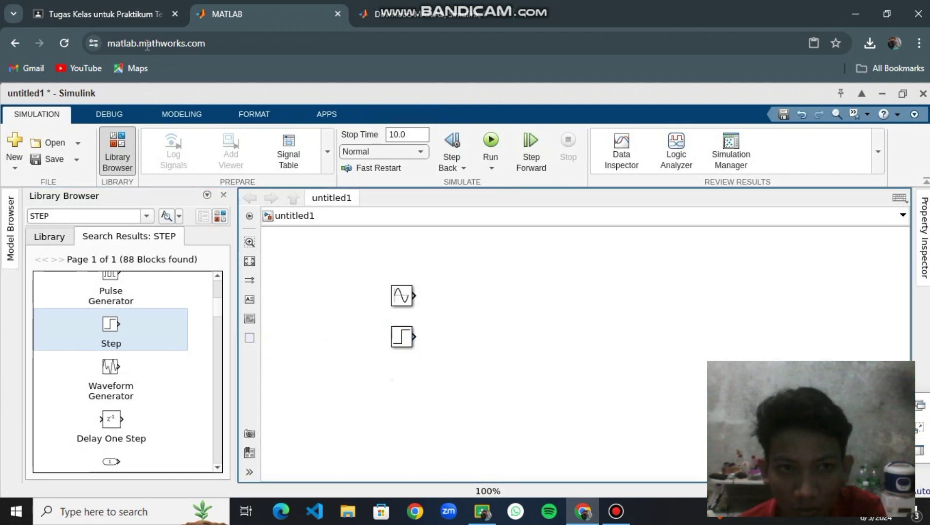
# Recheck the Latihan exercise in Google Classroom, then return to the MATLAB Online model and search its block library for "ramp"
pyautogui.click(112, 6)
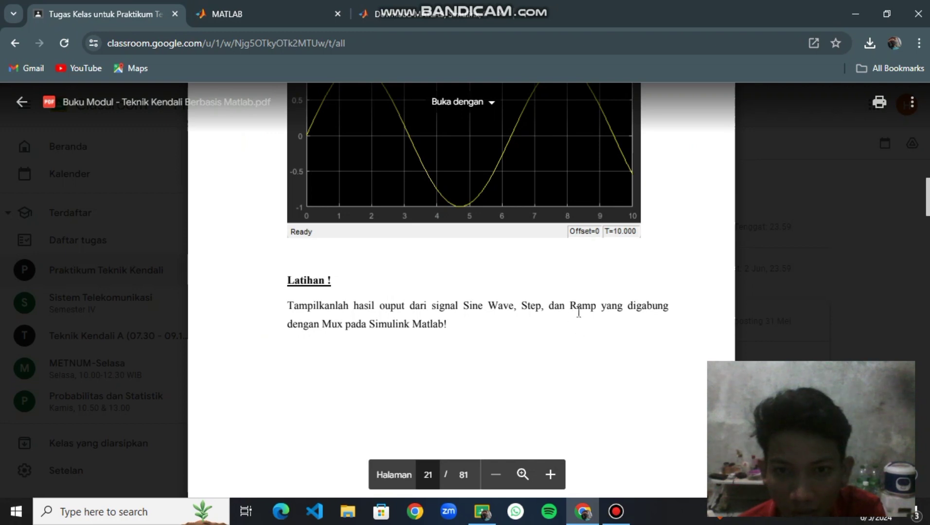
pyautogui.click(222, 13)
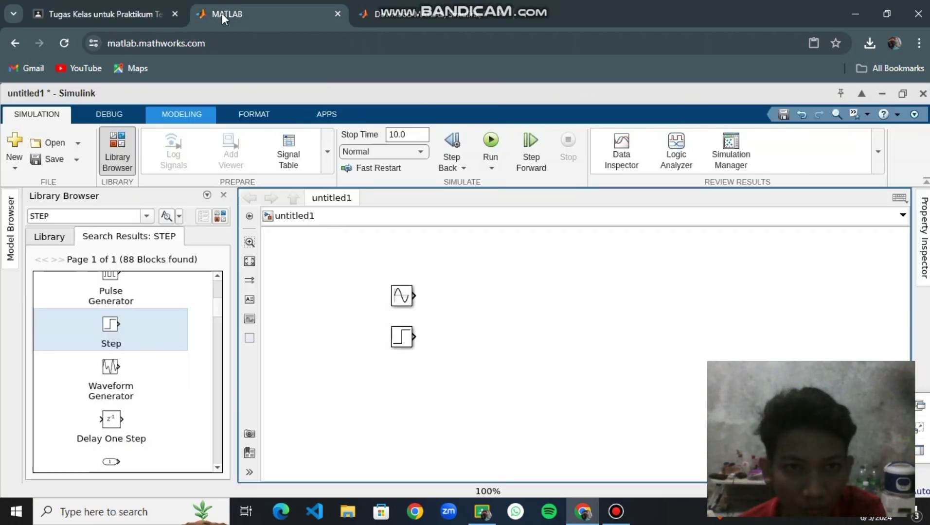
pyautogui.doubleClick(125, 219)
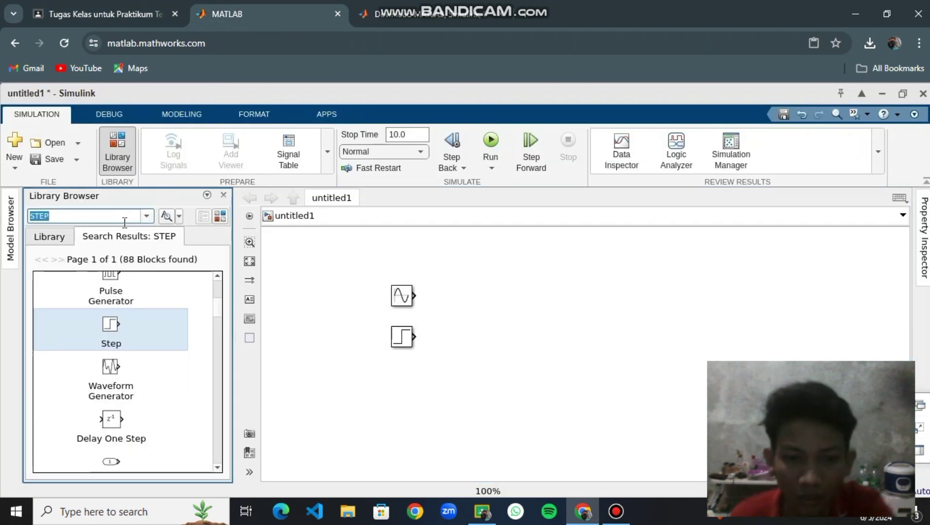
pyautogui.write('ramp')
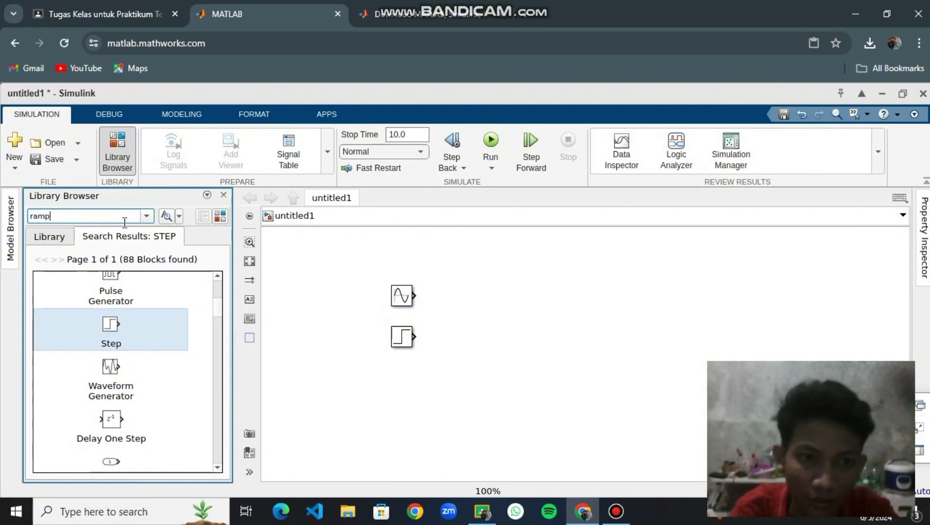
pyautogui.press('Return')
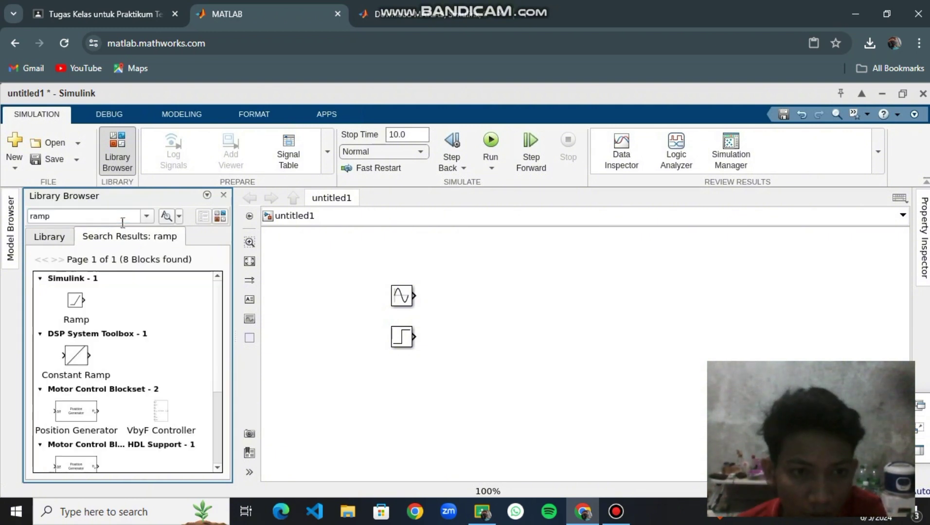
# Look through the ramp results and place the Simulink Ramp block below the Step block
pyautogui.scroll(-3, 132, 333)
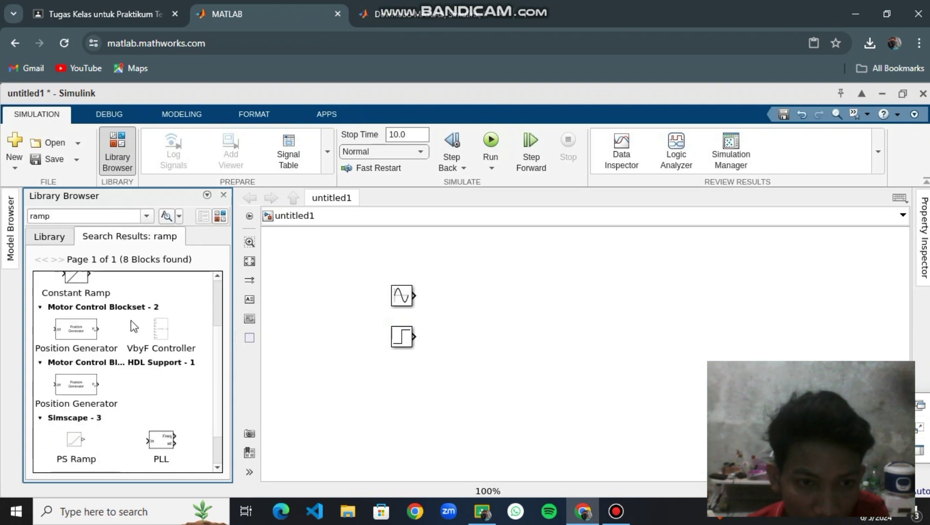
pyautogui.scroll(-2, 131, 321)
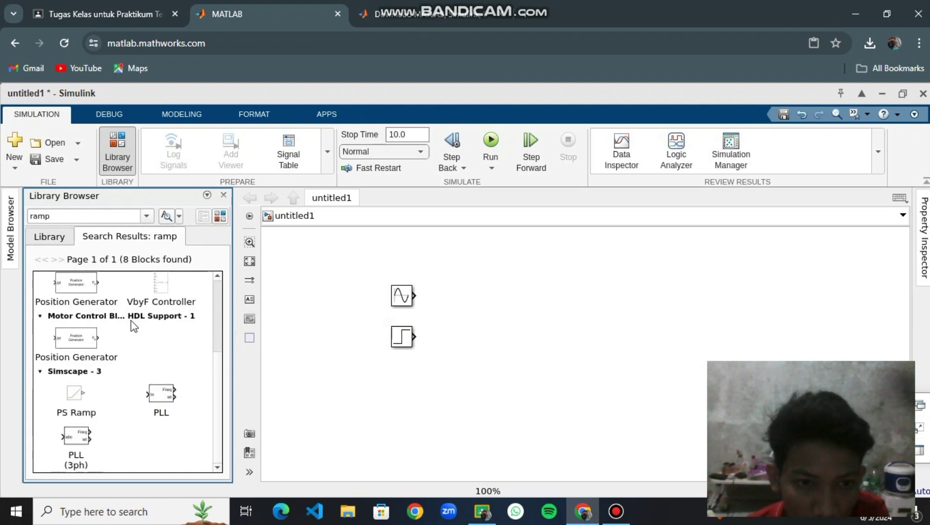
pyautogui.scroll(5, 132, 345)
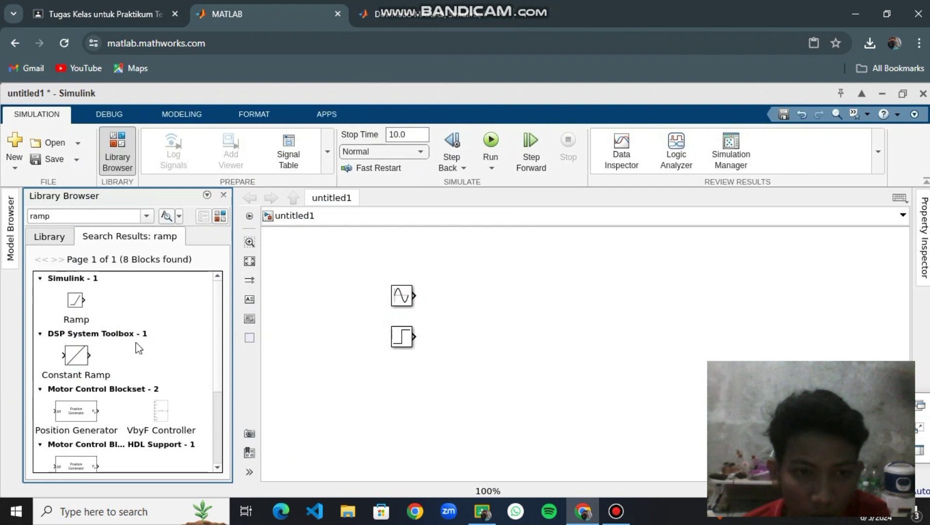
pyautogui.click(78, 302)
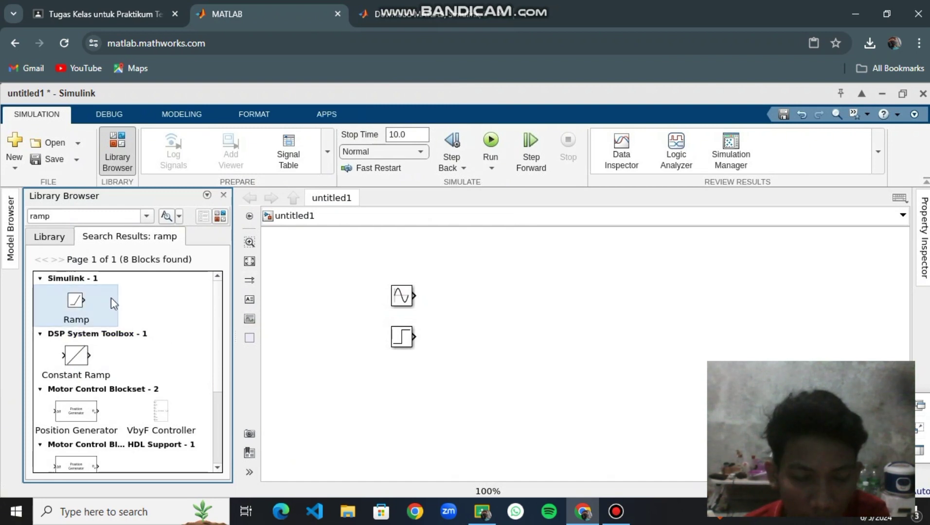
pyautogui.moveTo(166, 308); pyautogui.dragTo(401, 392)
pyautogui.click(322, 374)
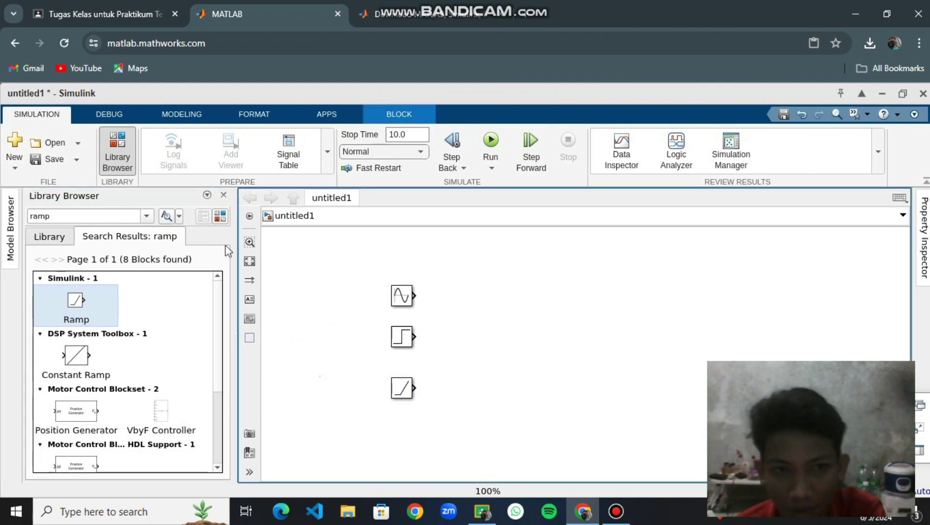
# Search the block library for "MUX" and place a Mux block to the right of the three source blocks
pyautogui.click(98, 213)
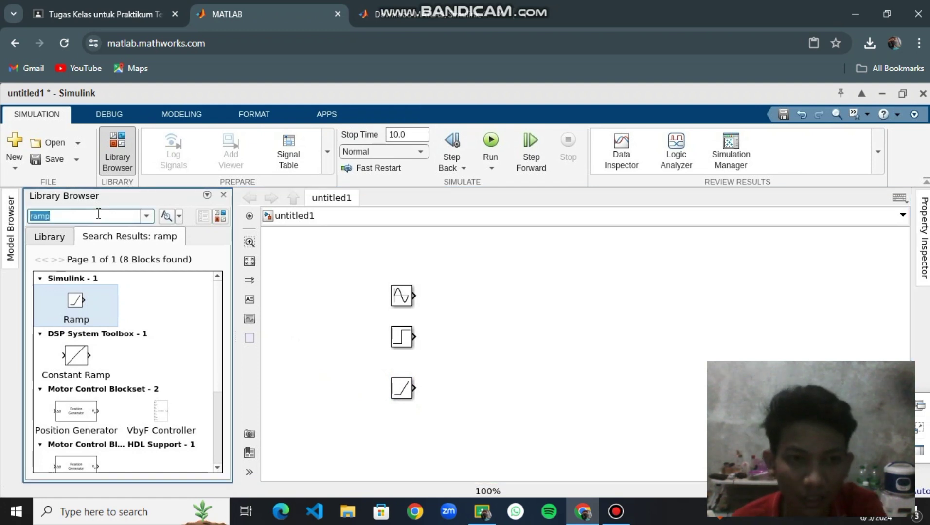
pyautogui.write('MUX')
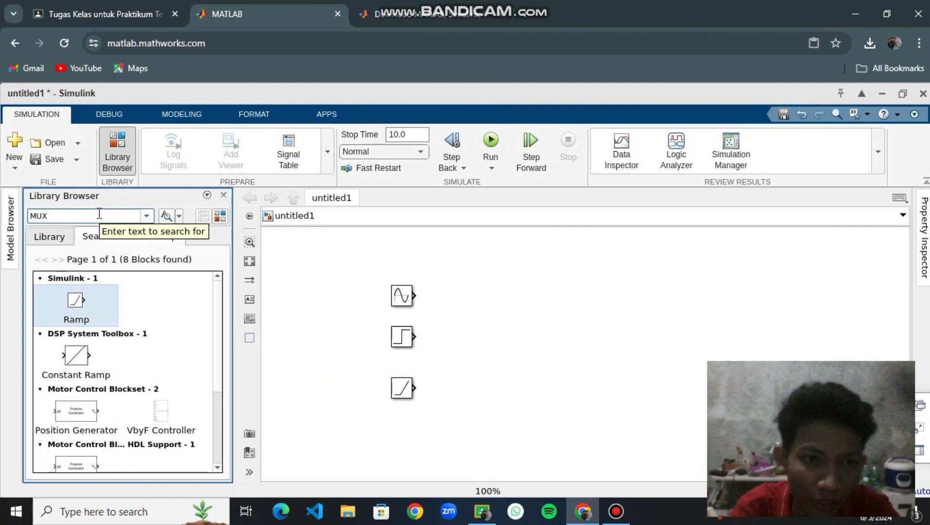
pyautogui.press('Return')
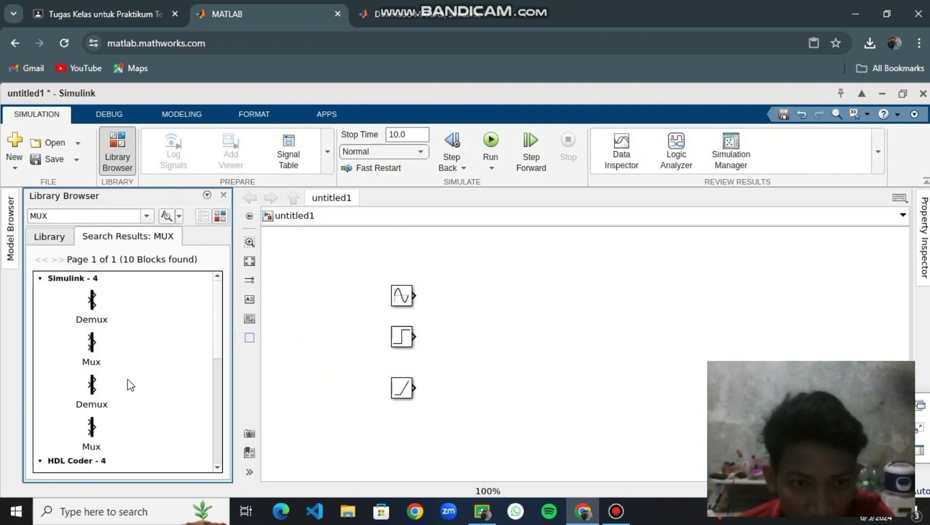
pyautogui.click(91, 352)
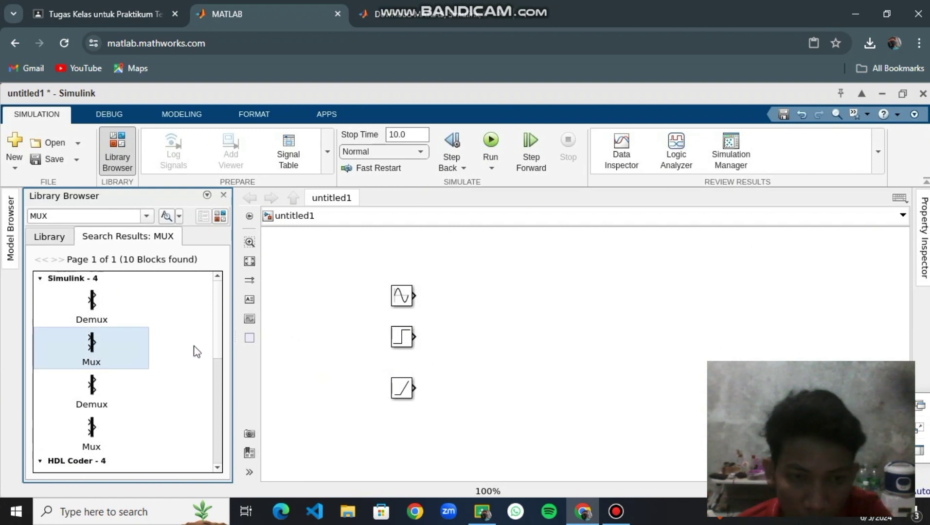
pyautogui.moveTo(281, 356); pyautogui.dragTo(282, 357)
pyautogui.moveTo(419, 353); pyautogui.dragTo(509, 348)
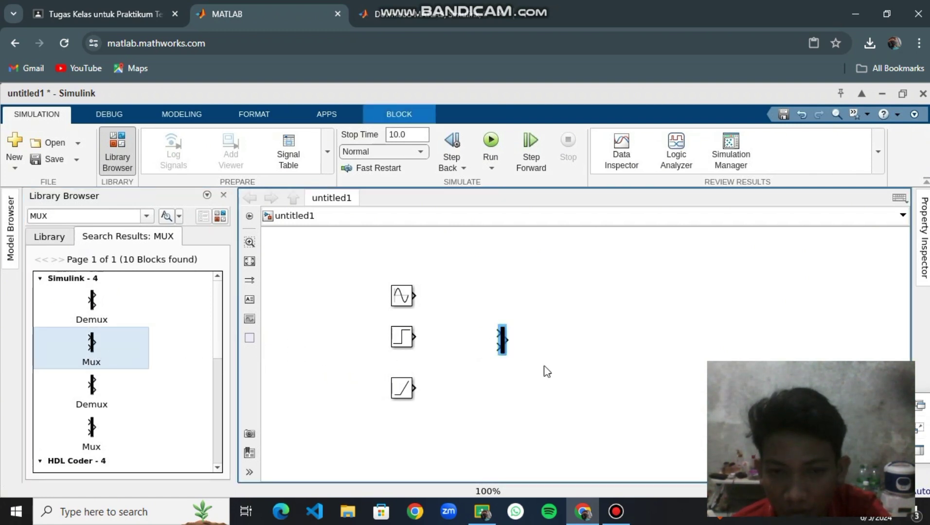
pyautogui.click(488, 348)
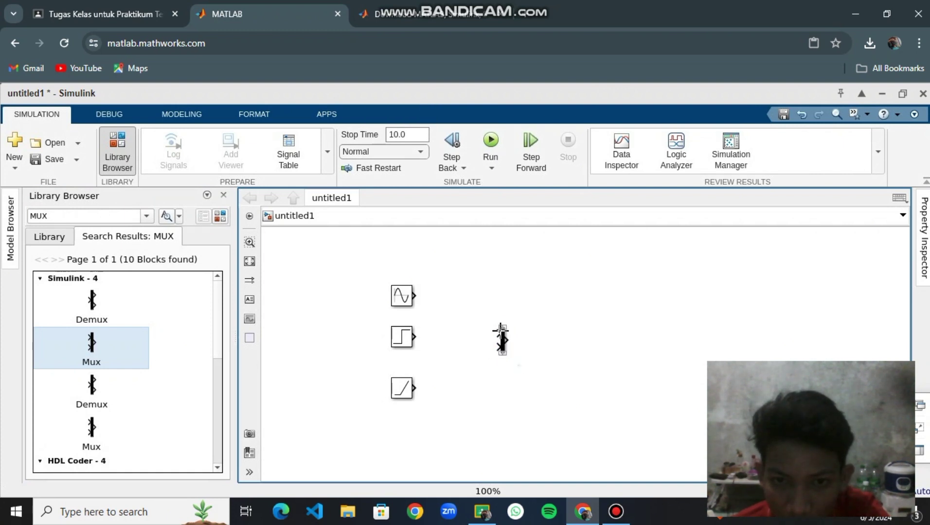
# Set the Mux block's number of inputs to 3 and enlarge the block from its lower-right corner
pyautogui.doubleClick(503, 338)
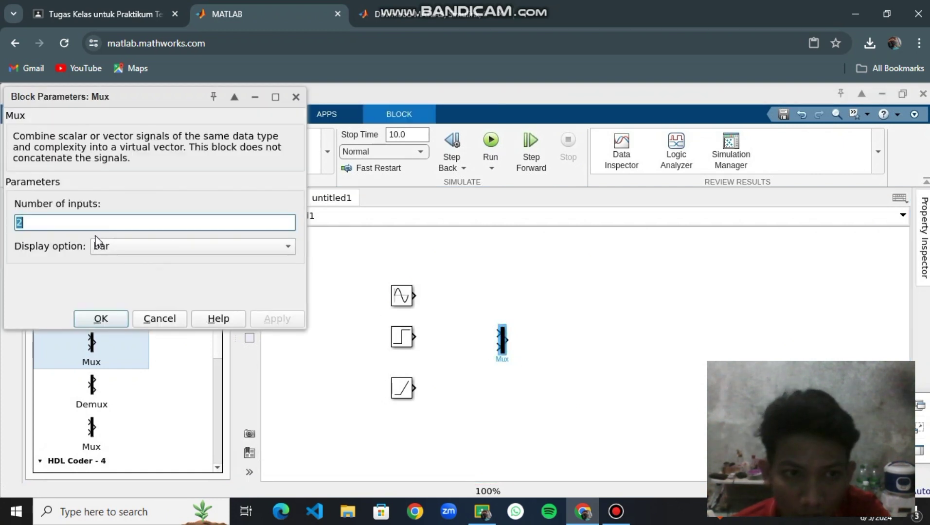
pyautogui.write('3')
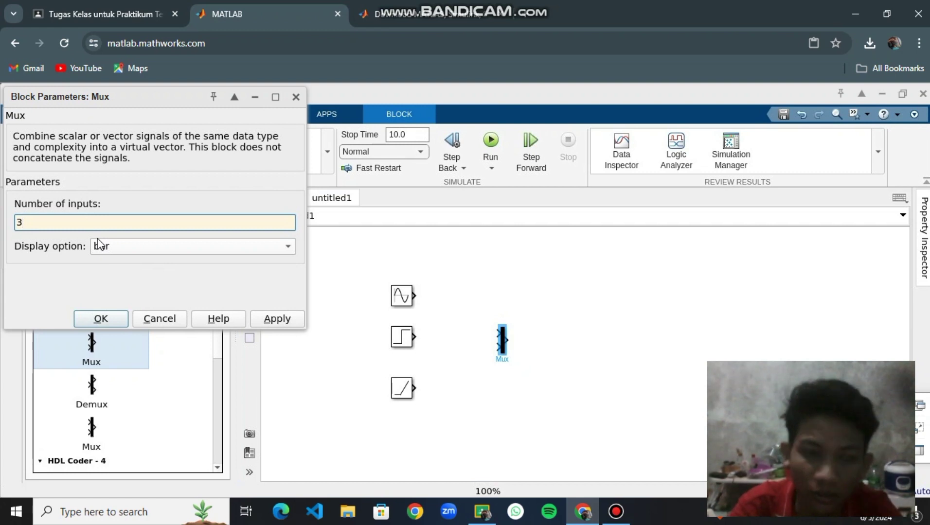
pyautogui.press('Return')
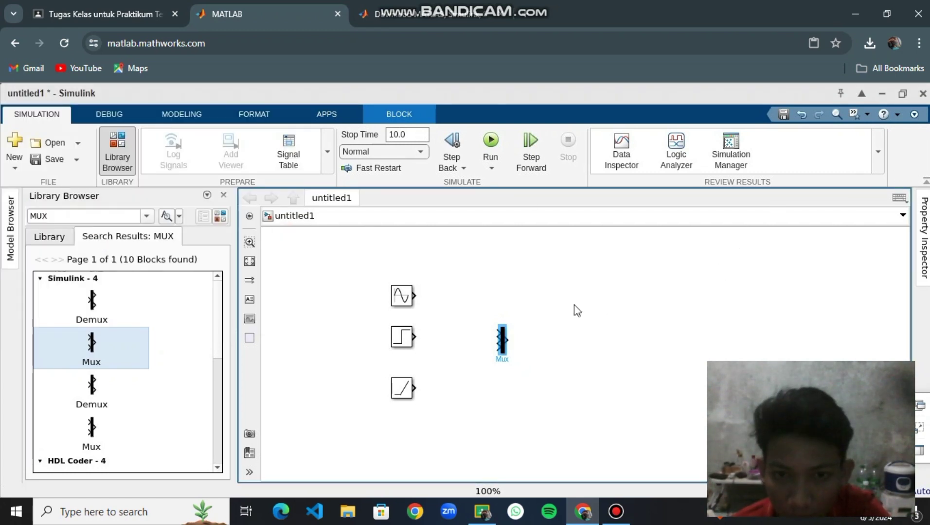
pyautogui.click(505, 362)
pyautogui.click(504, 353)
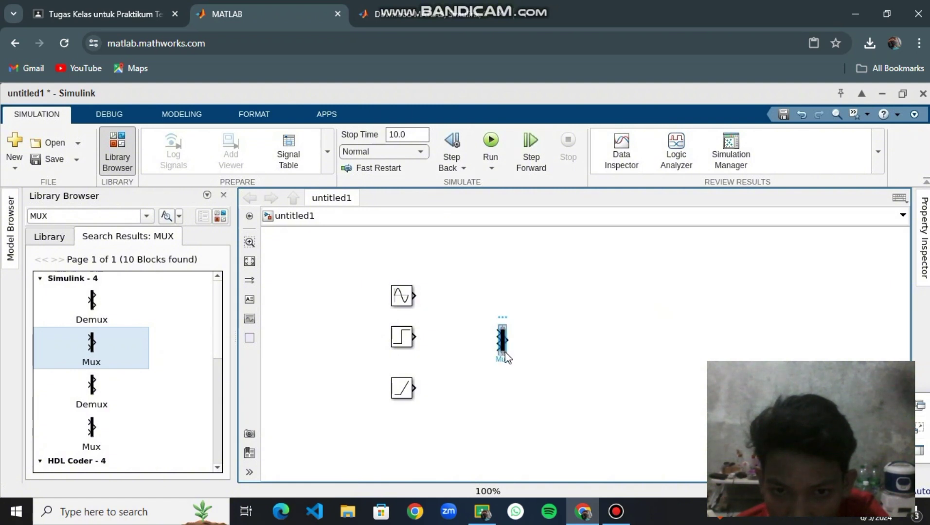
pyautogui.moveTo(514, 361); pyautogui.dragTo(521, 362)
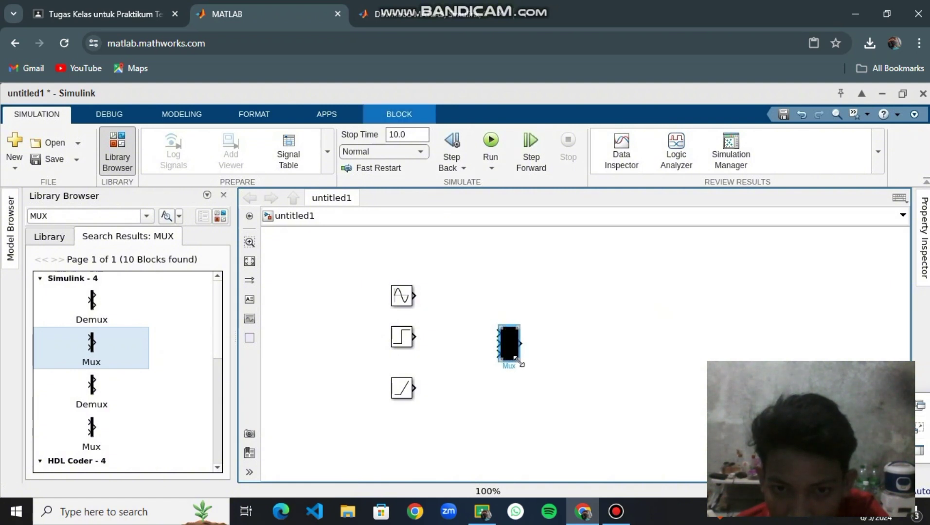
pyautogui.click(557, 358)
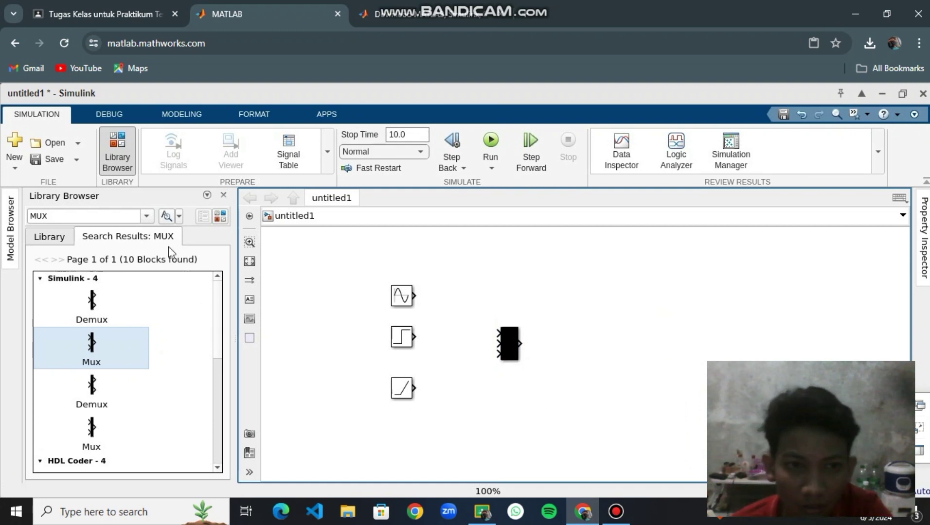
# Search the block library for "SCOPE" and place a Scope block to the right of the Mux block
pyautogui.click(113, 214)
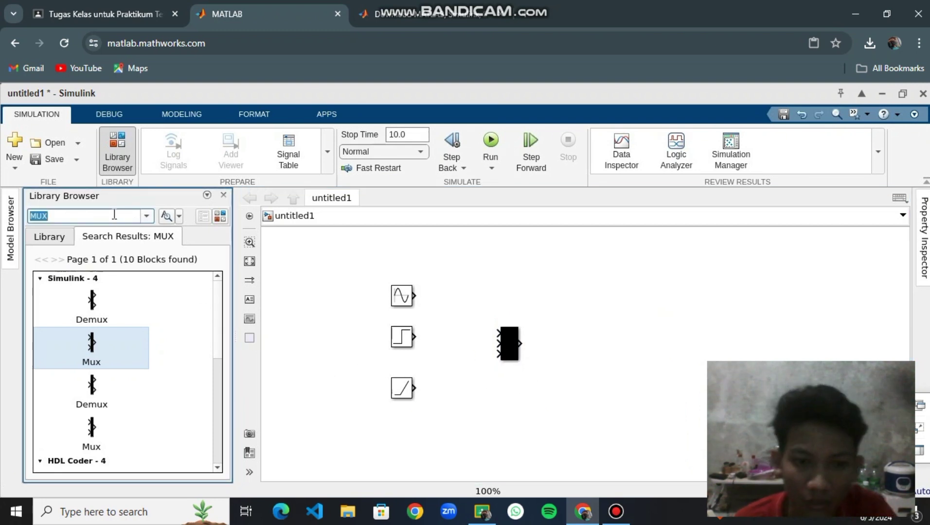
pyautogui.press('BackSpace')
pyautogui.write('SCOP')
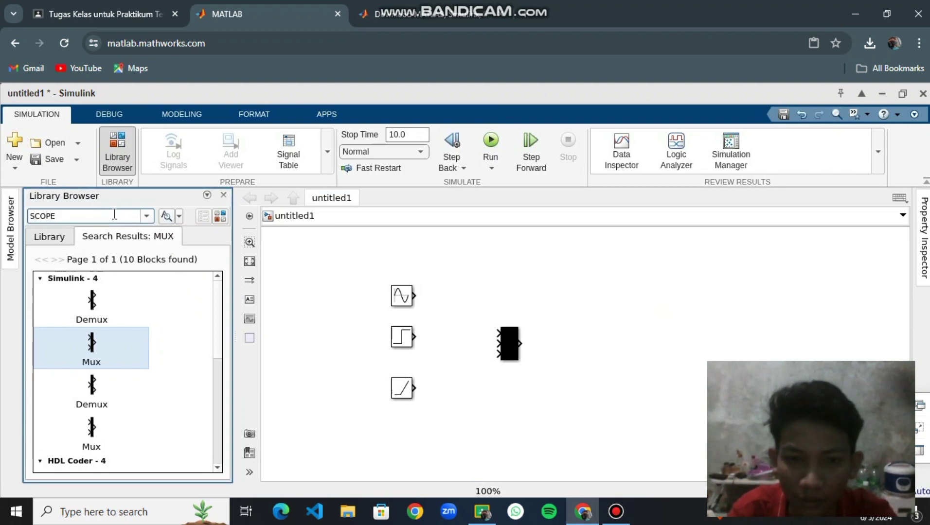
pyautogui.write('E')
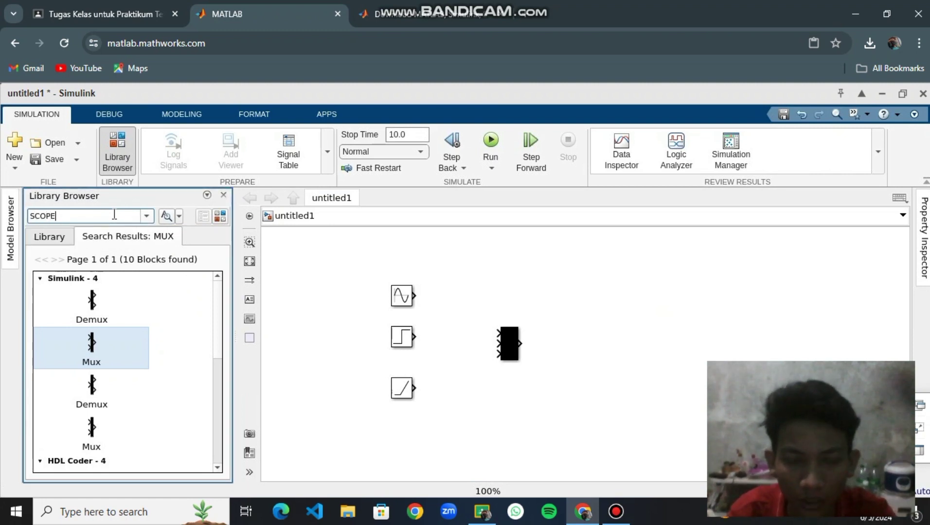
pyautogui.press('Return')
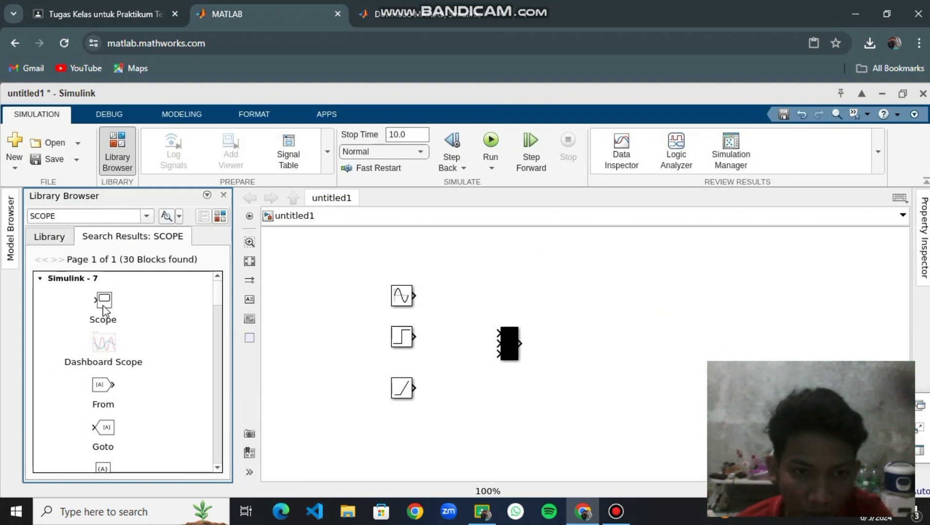
pyautogui.click(104, 308)
pyautogui.moveTo(346, 349); pyautogui.dragTo(581, 349)
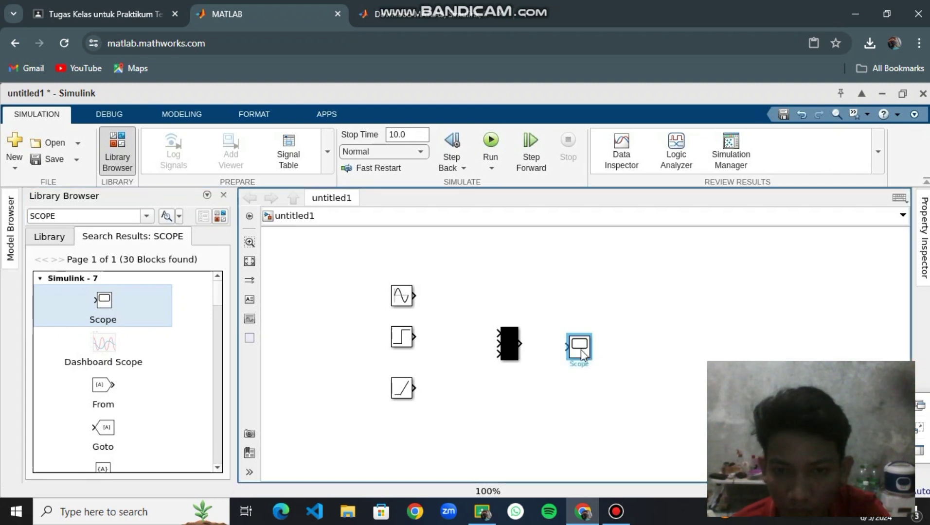
pyautogui.click(637, 389)
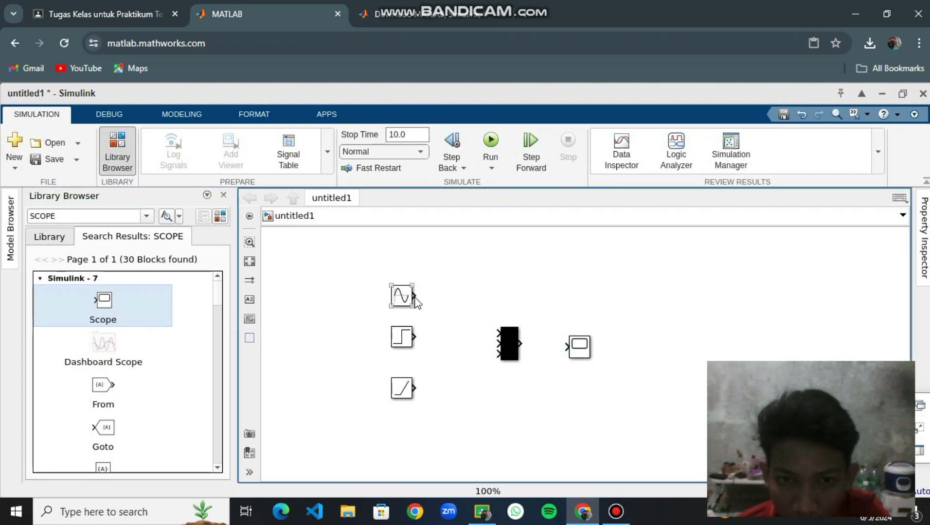
# Connect the Sine Wave, Step and Ramp outputs to the first, second and third Mux inputs, and the Mux output to the Scope
pyautogui.moveTo(414, 297); pyautogui.dragTo(489, 333)
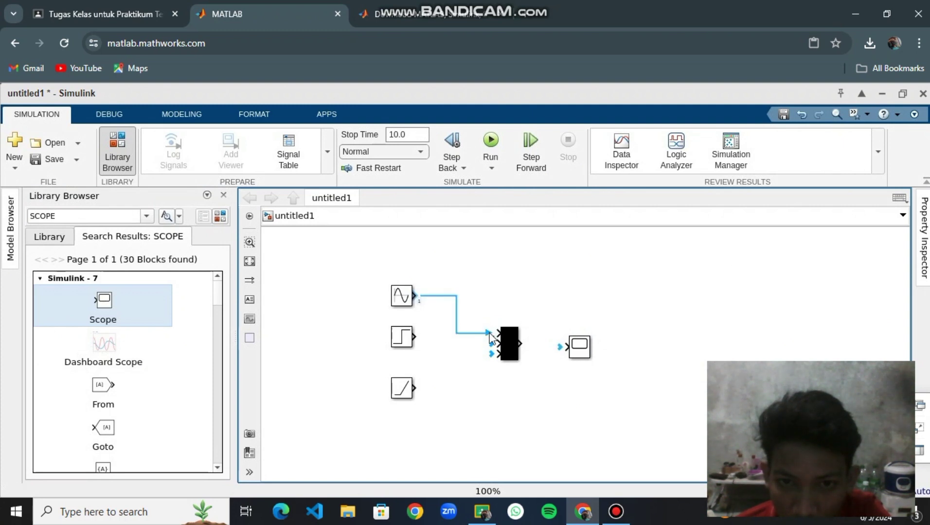
pyautogui.click(416, 337)
pyautogui.moveTo(416, 337); pyautogui.dragTo(492, 347)
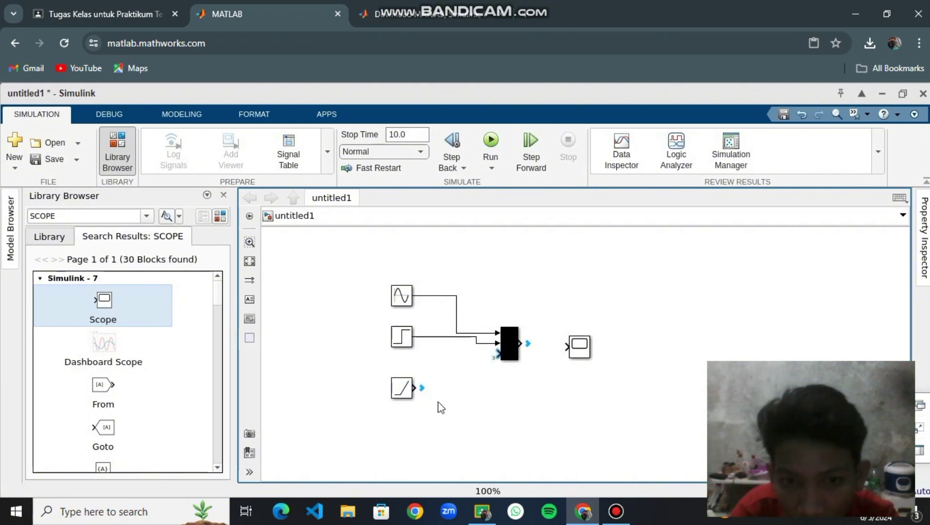
pyautogui.click(421, 388)
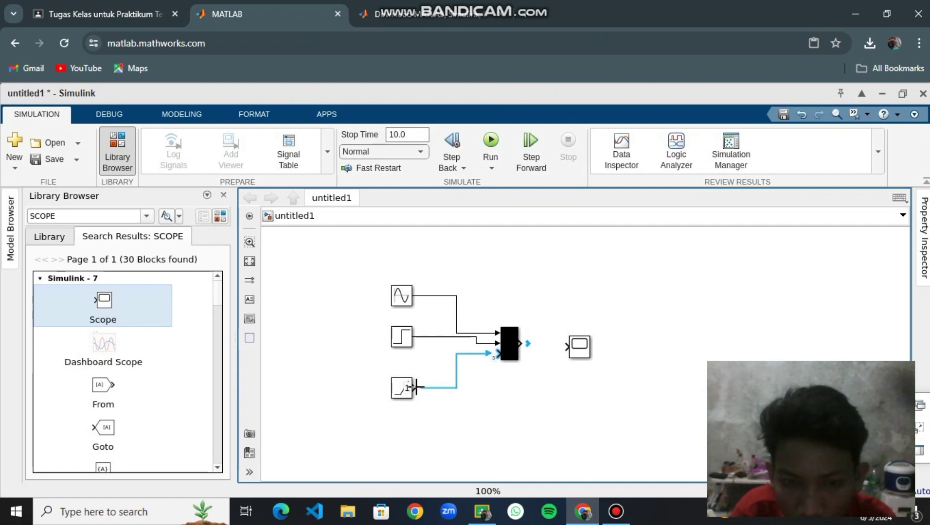
pyautogui.press('Delete')
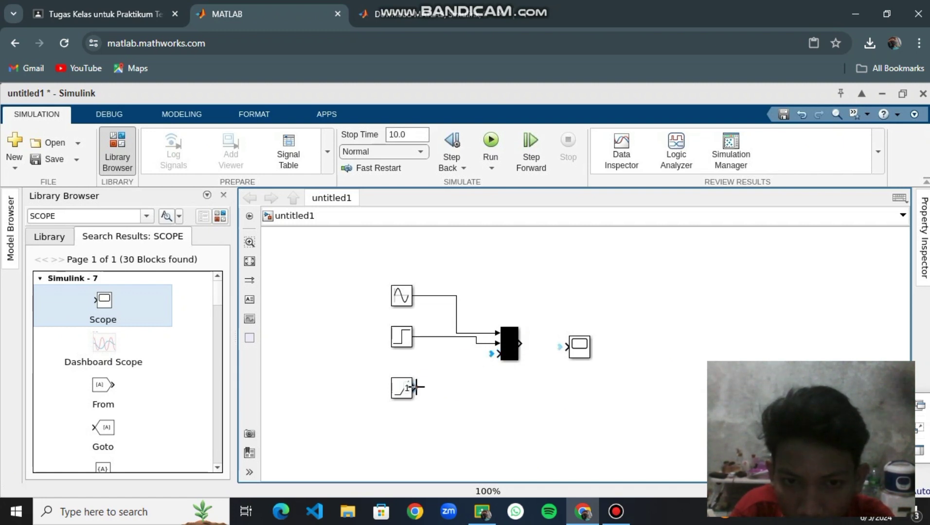
pyautogui.moveTo(417, 387); pyautogui.dragTo(497, 355)
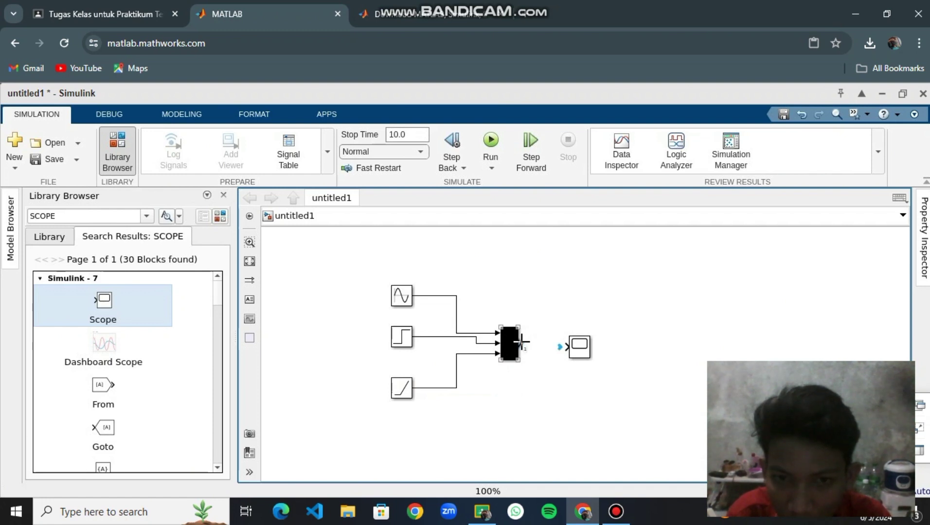
pyautogui.moveTo(520, 342); pyautogui.dragTo(565, 346)
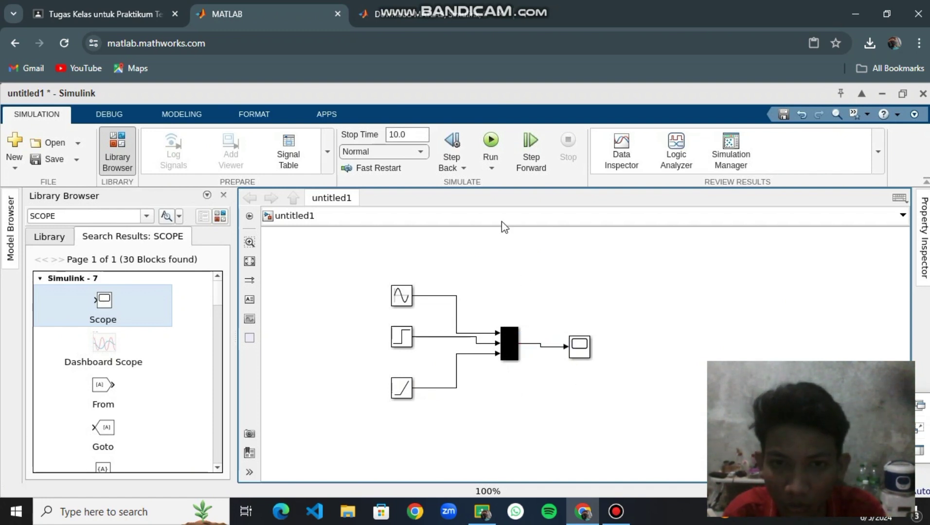
# Run the simulation and open the Scope block to display the combined signals
pyautogui.click(490, 142)
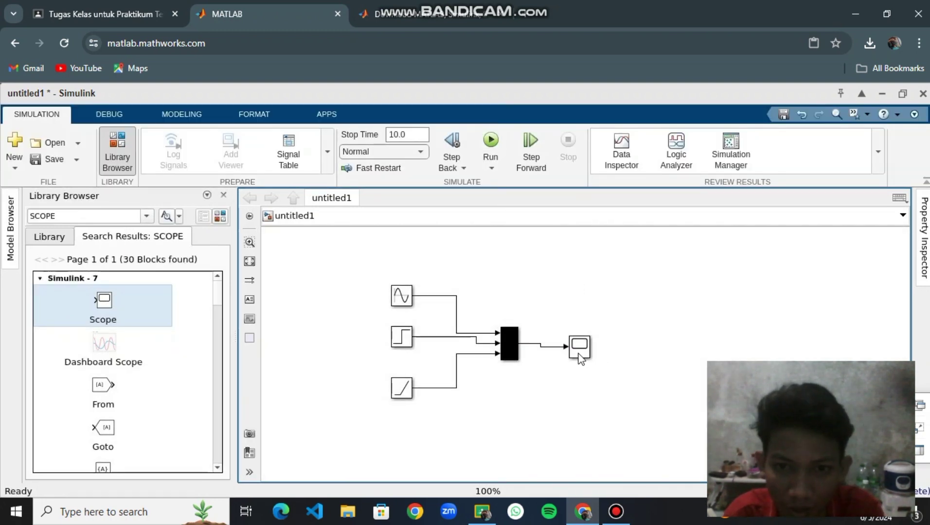
pyautogui.click(579, 353)
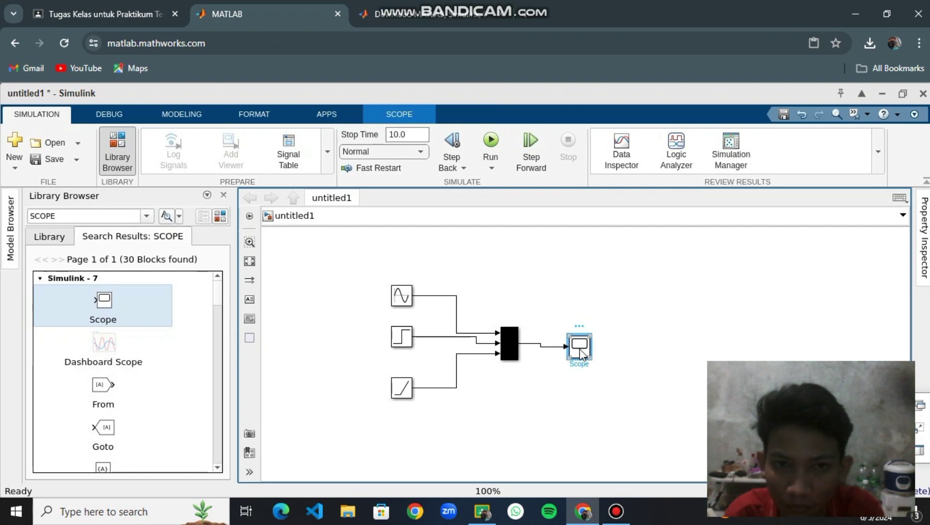
pyautogui.doubleClick(580, 353)
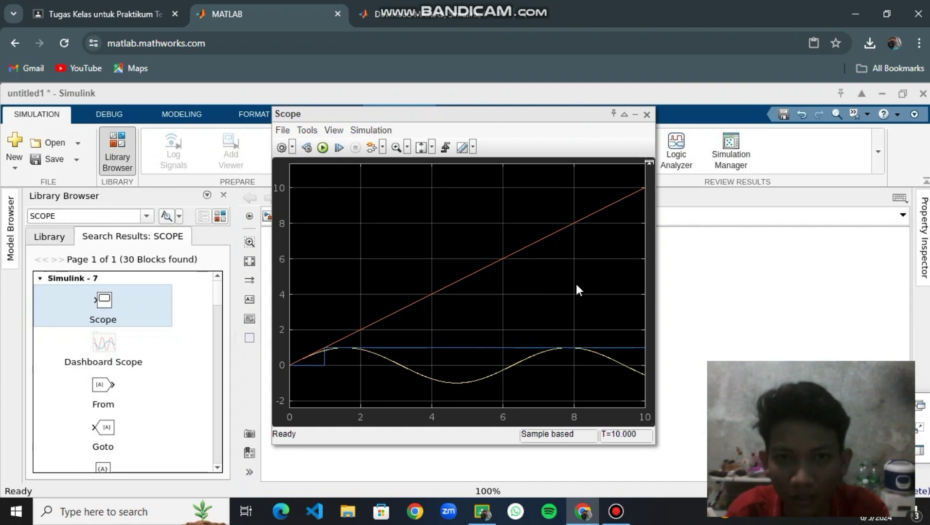
# Switch to the Google Classroom module and recheck the Latihan exercise instructions
pyautogui.click(144, 6)
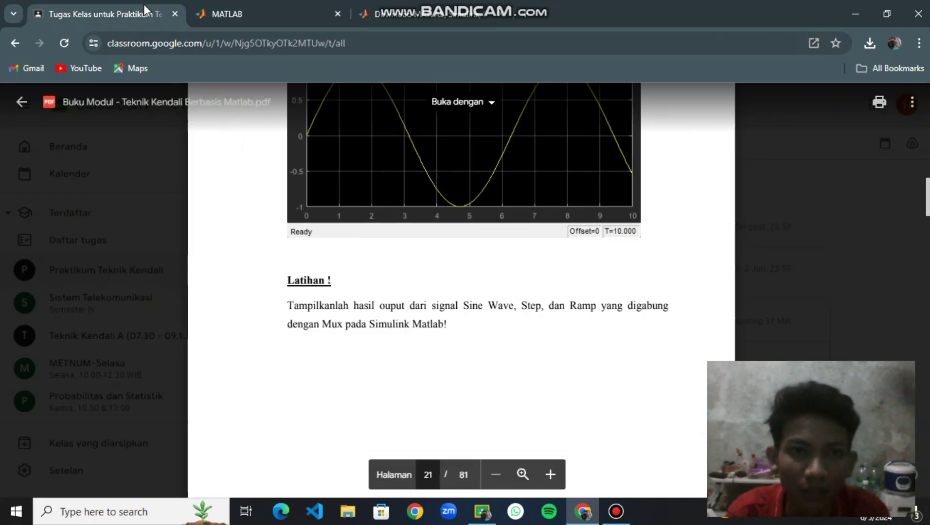